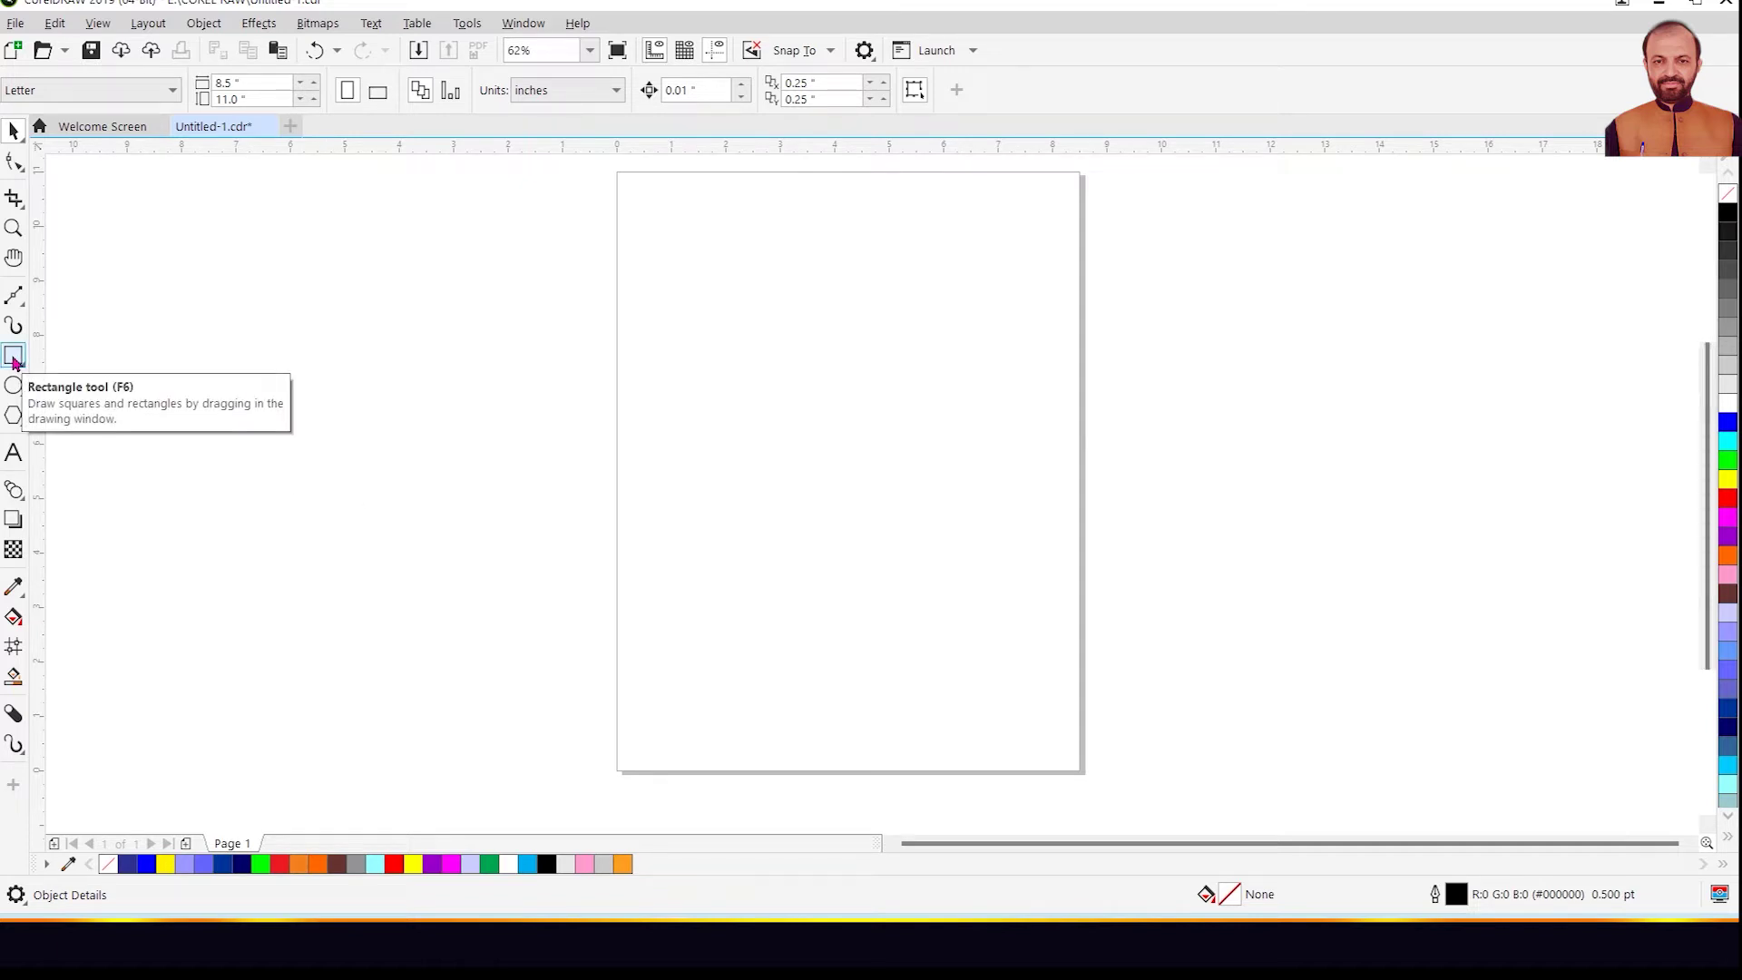
- Draw a rectangle about 3.4 by 3.1 inches near the middle of the page and fill it with red
{"action": "left_click", "coordinate": [13, 358]}
{"action": "left_click_drag", "start_coordinate": [733, 351], "coordinate": [918, 521]}
{"action": "key", "text": "space"}
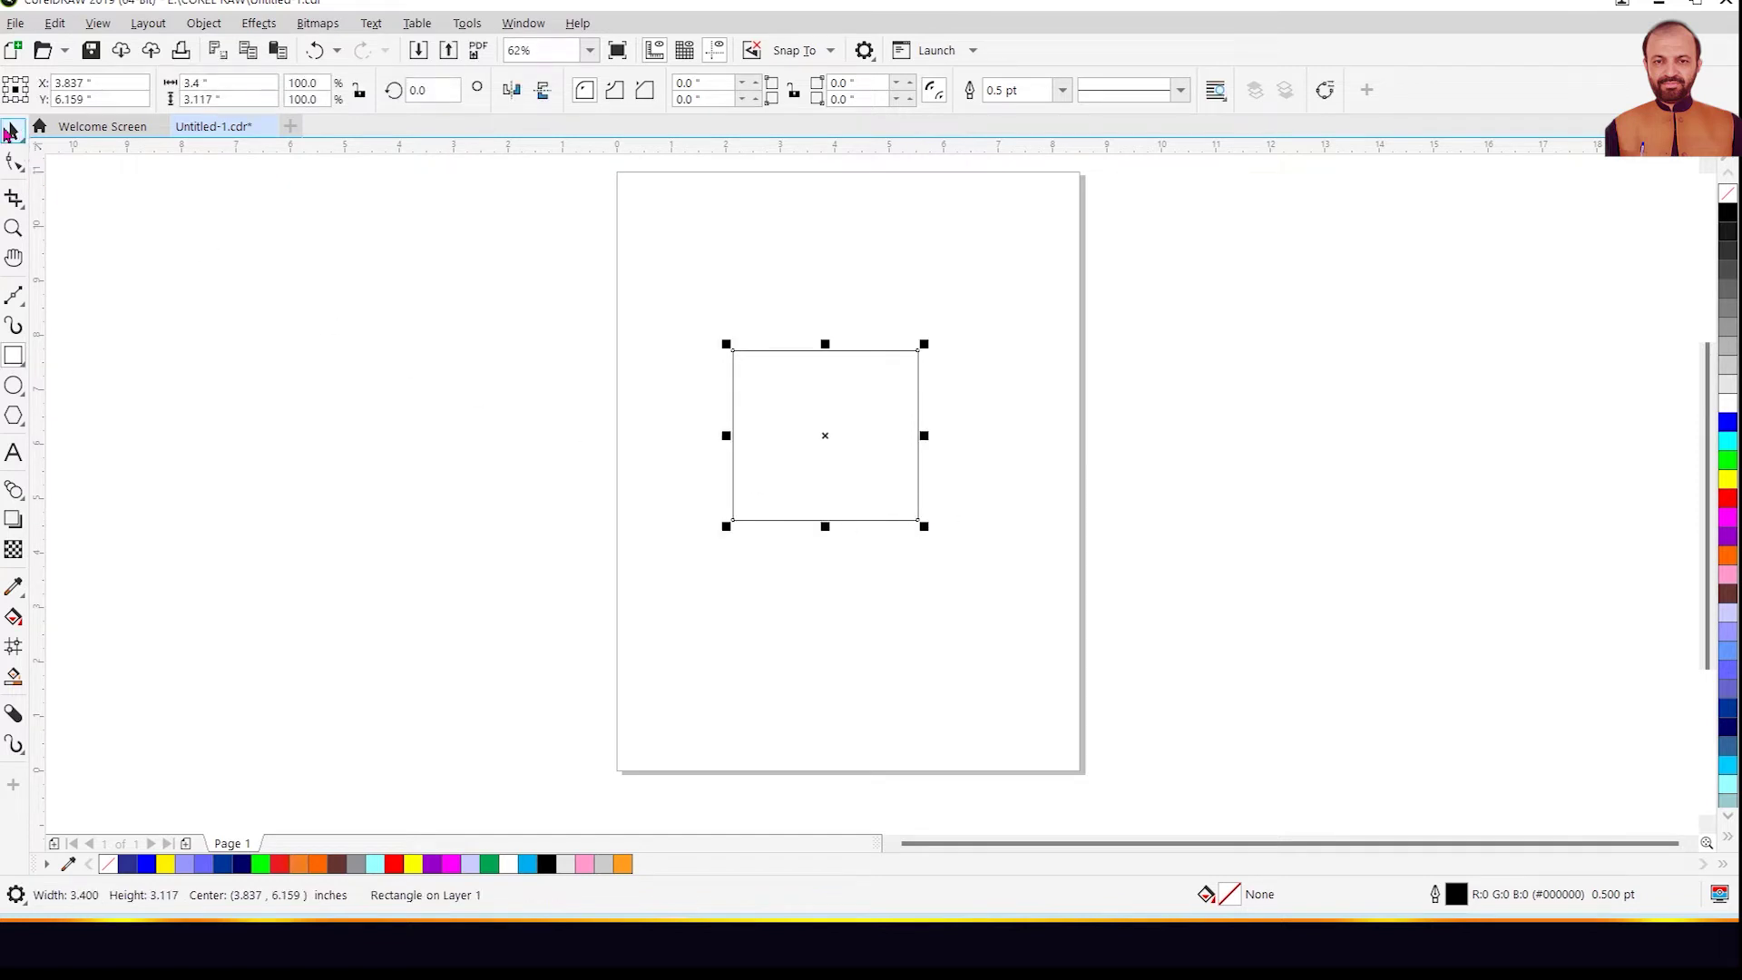
{"action": "left_click", "coordinate": [1728, 444]}
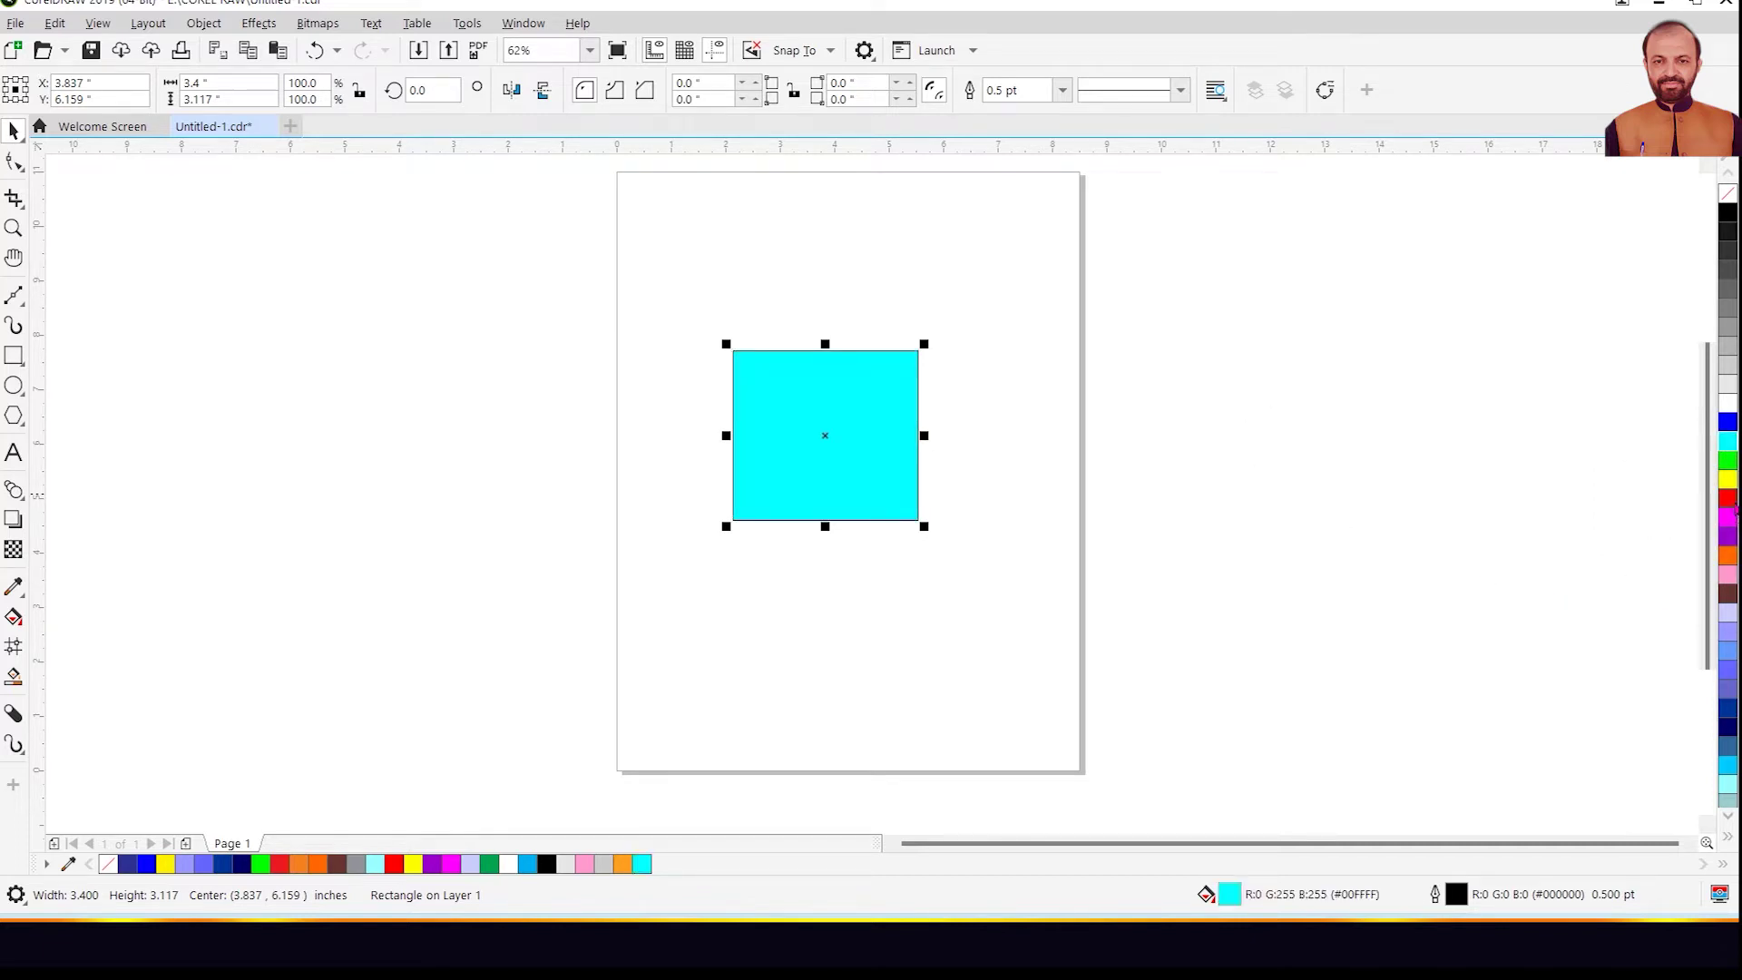
{"action": "left_click", "coordinate": [1728, 501]}
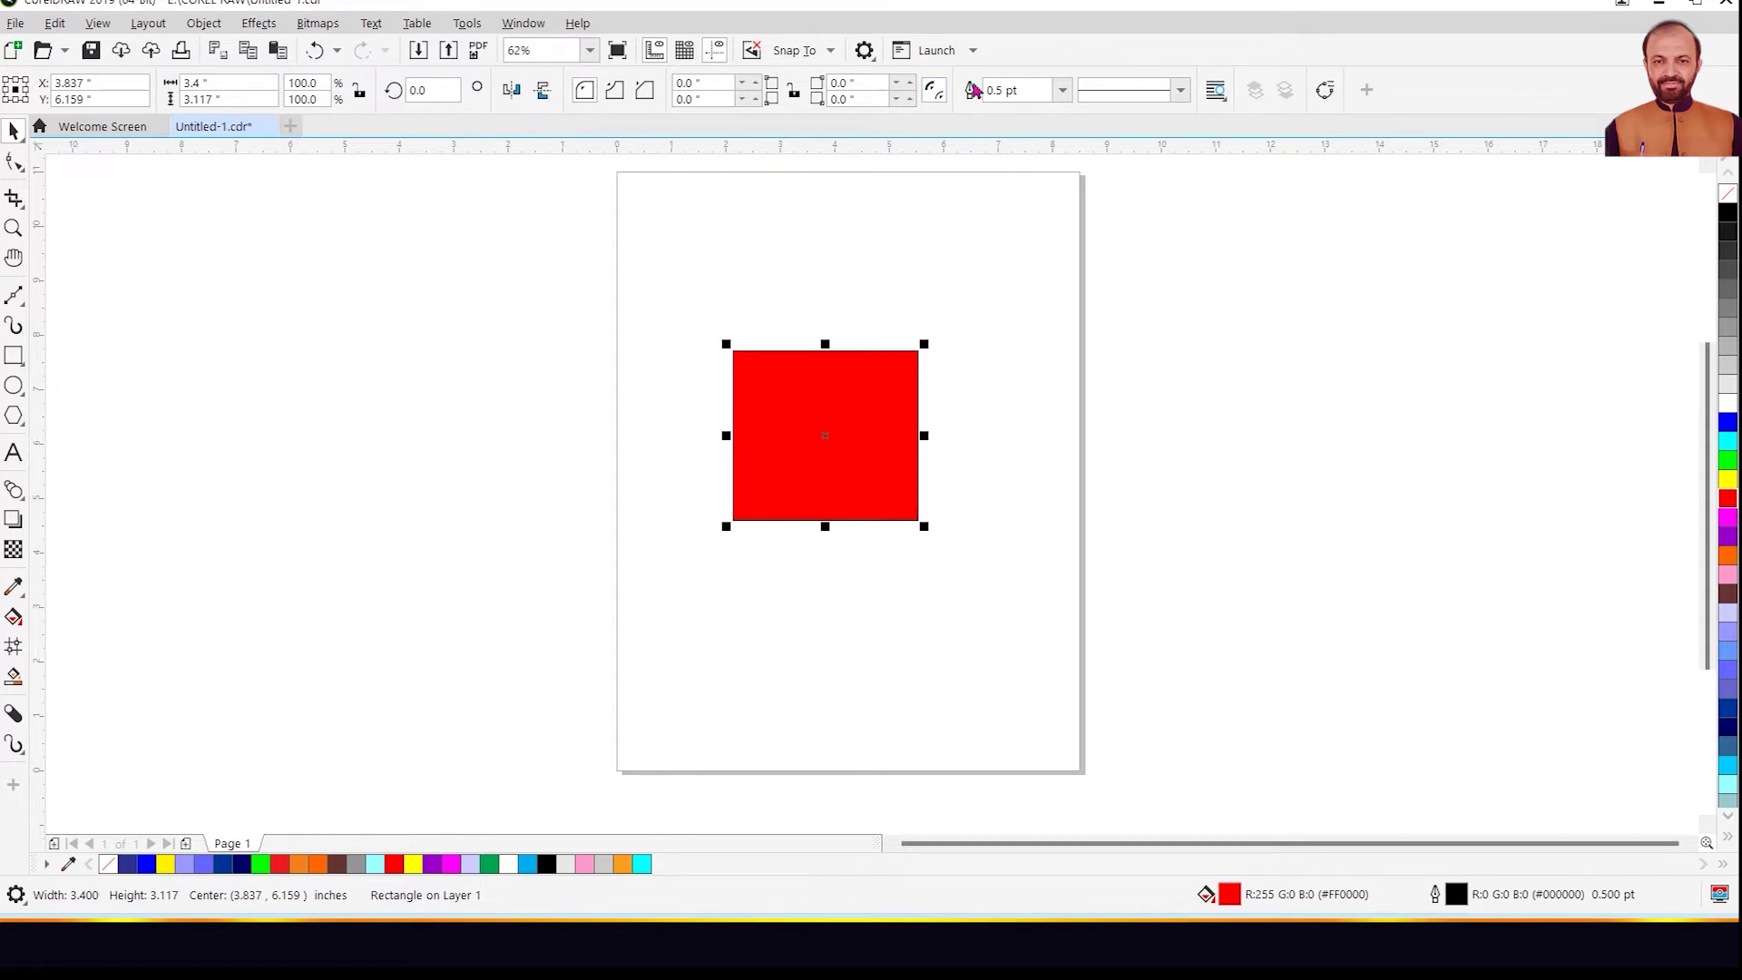
- Set the red rectangle's outline width to 12.0 pt and its outline color to blue, and deselect it
{"action": "left_click", "coordinate": [1062, 91]}
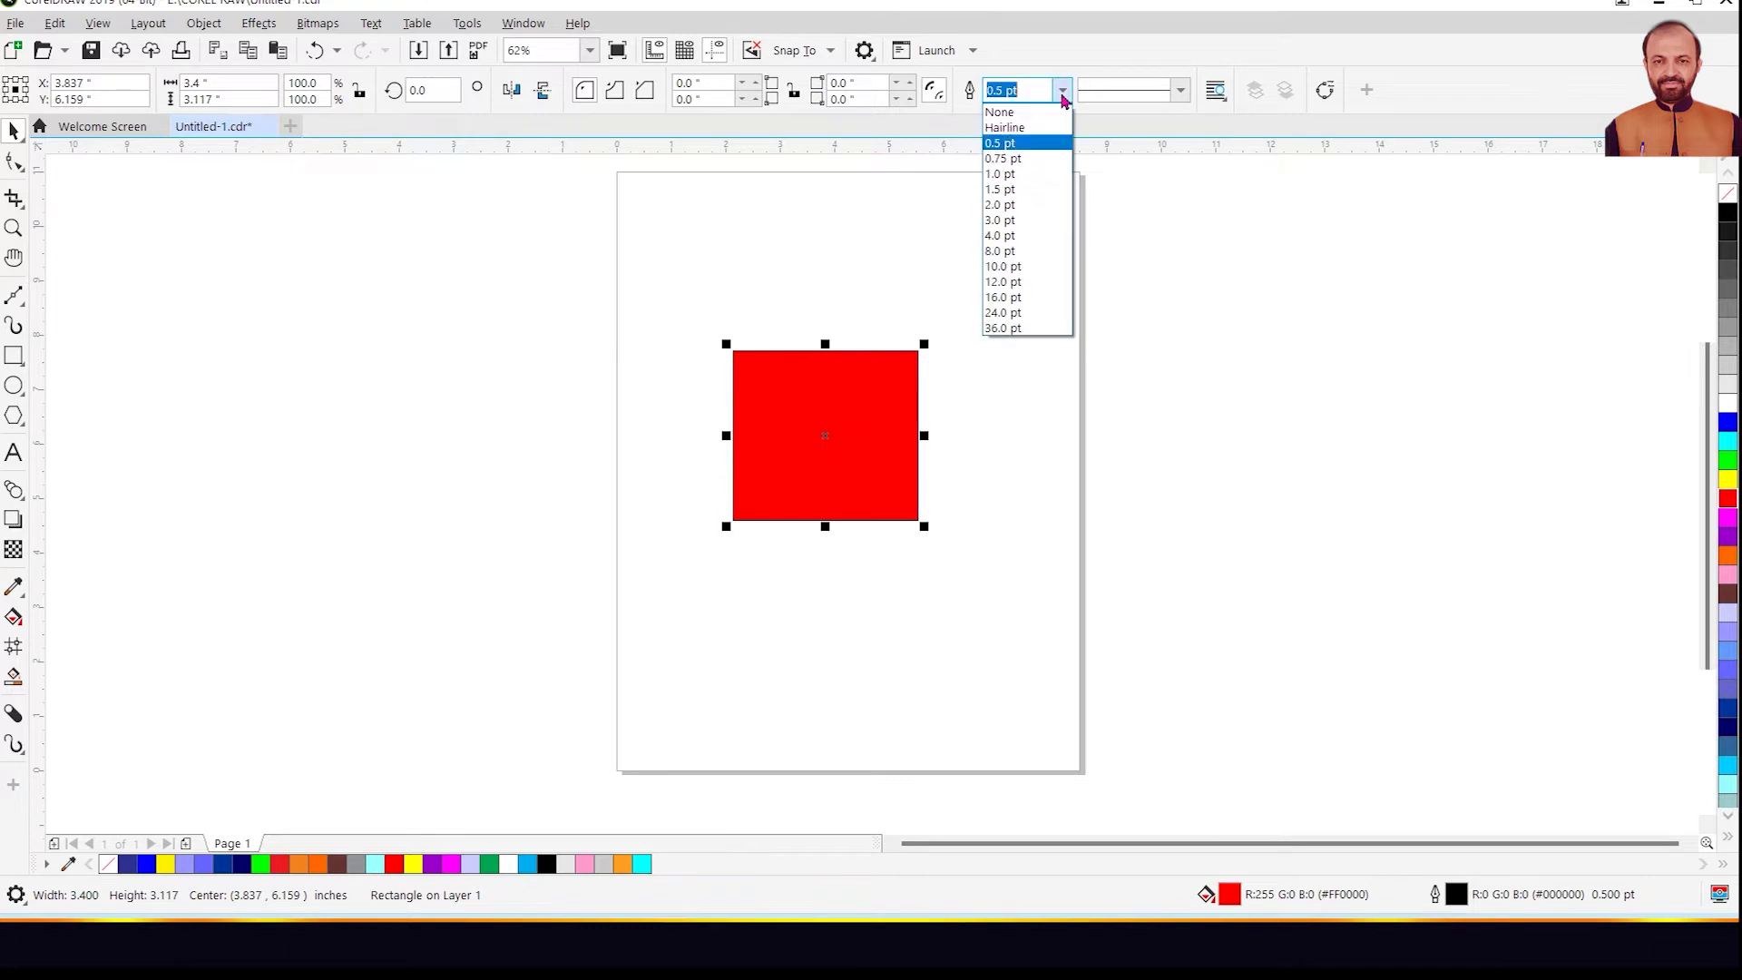
{"action": "left_click", "coordinate": [1043, 282]}
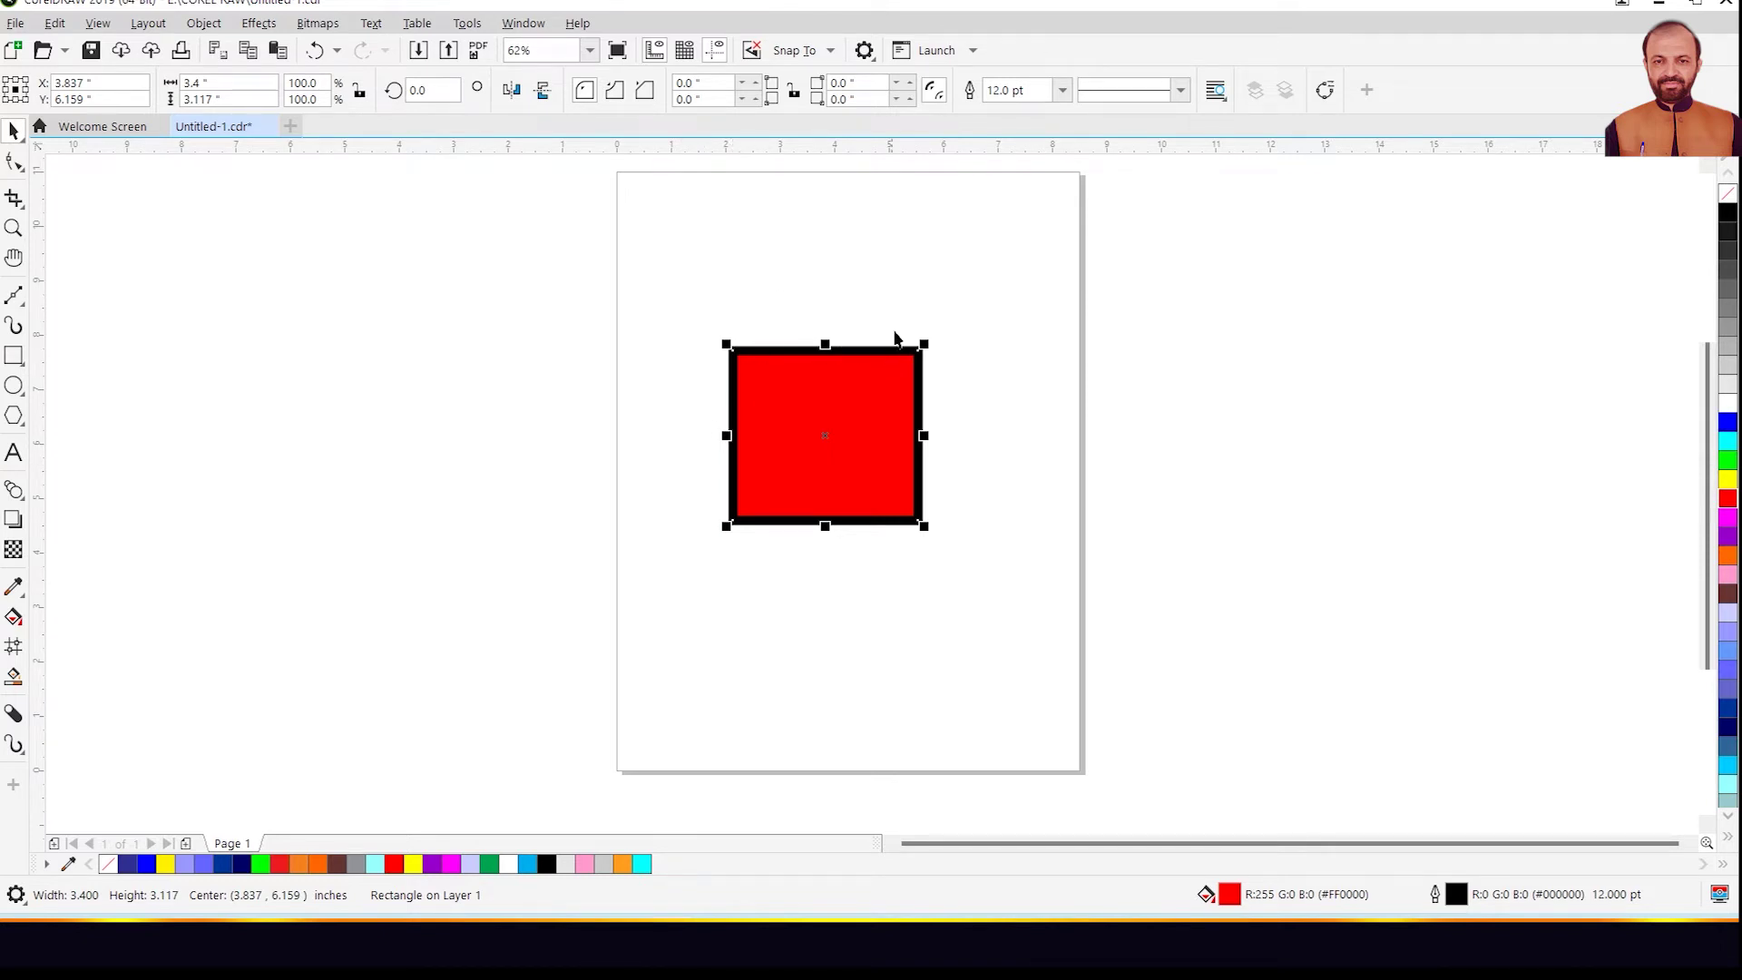
{"action": "right_click", "coordinate": [1728, 424]}
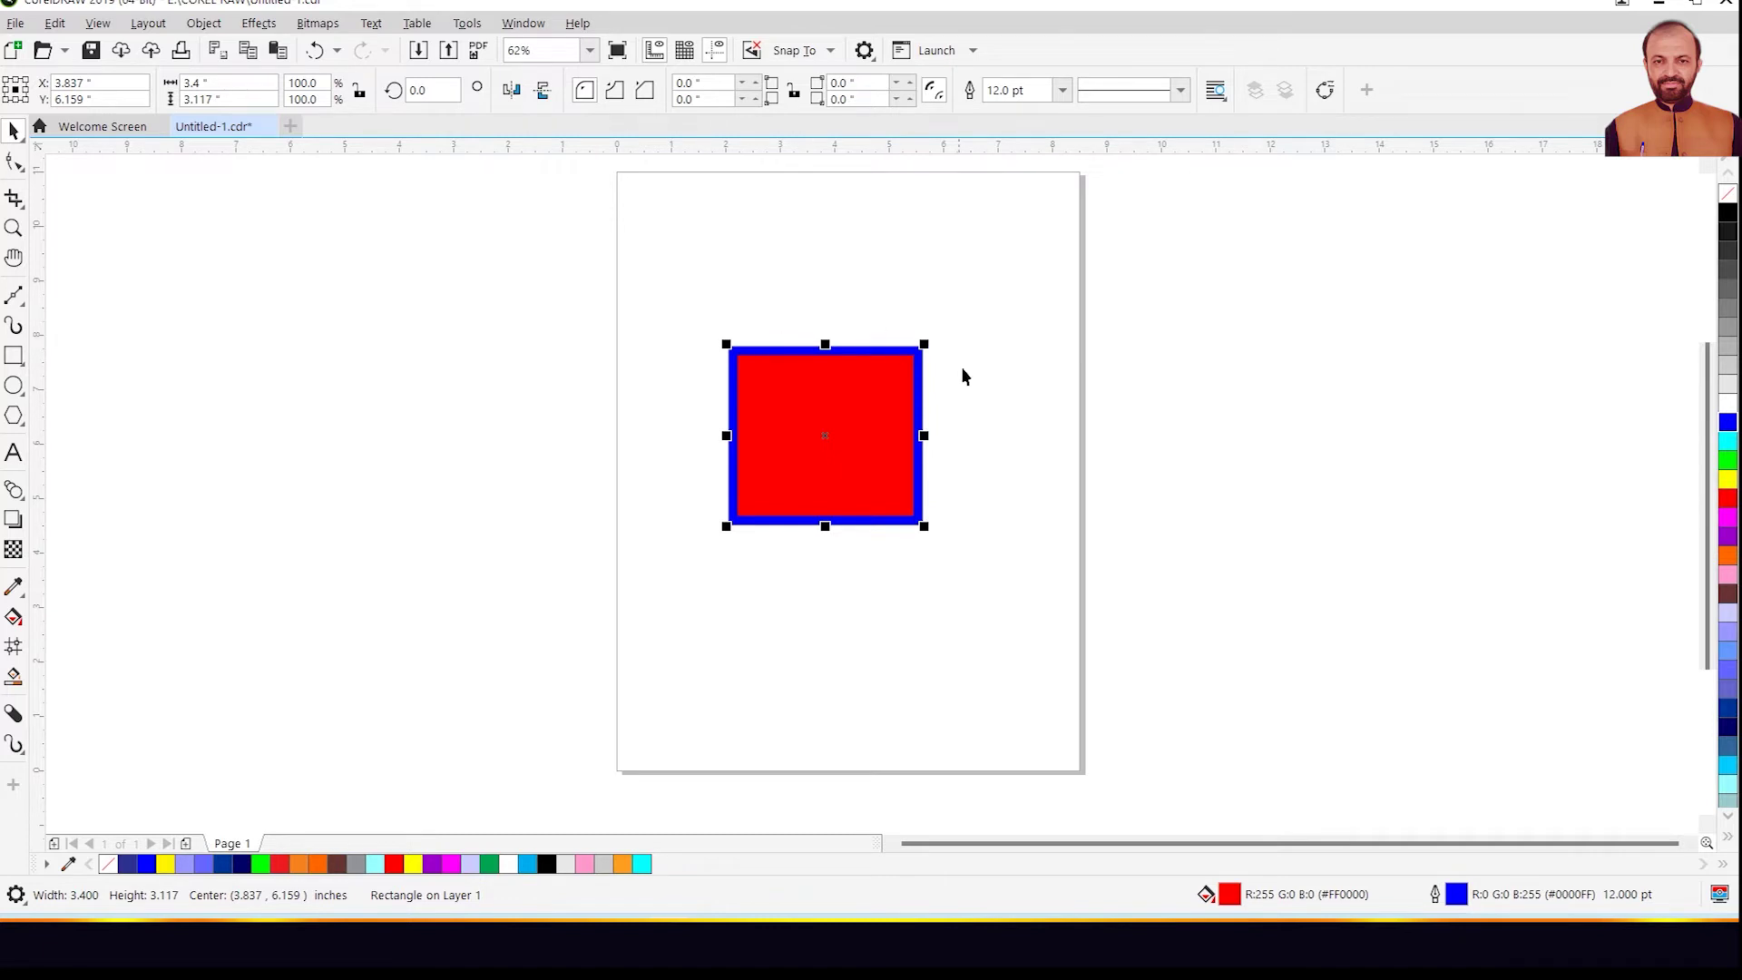
{"action": "scroll", "coordinate": [689, 388], "scroll_direction": "up", "scroll_amount": 2}
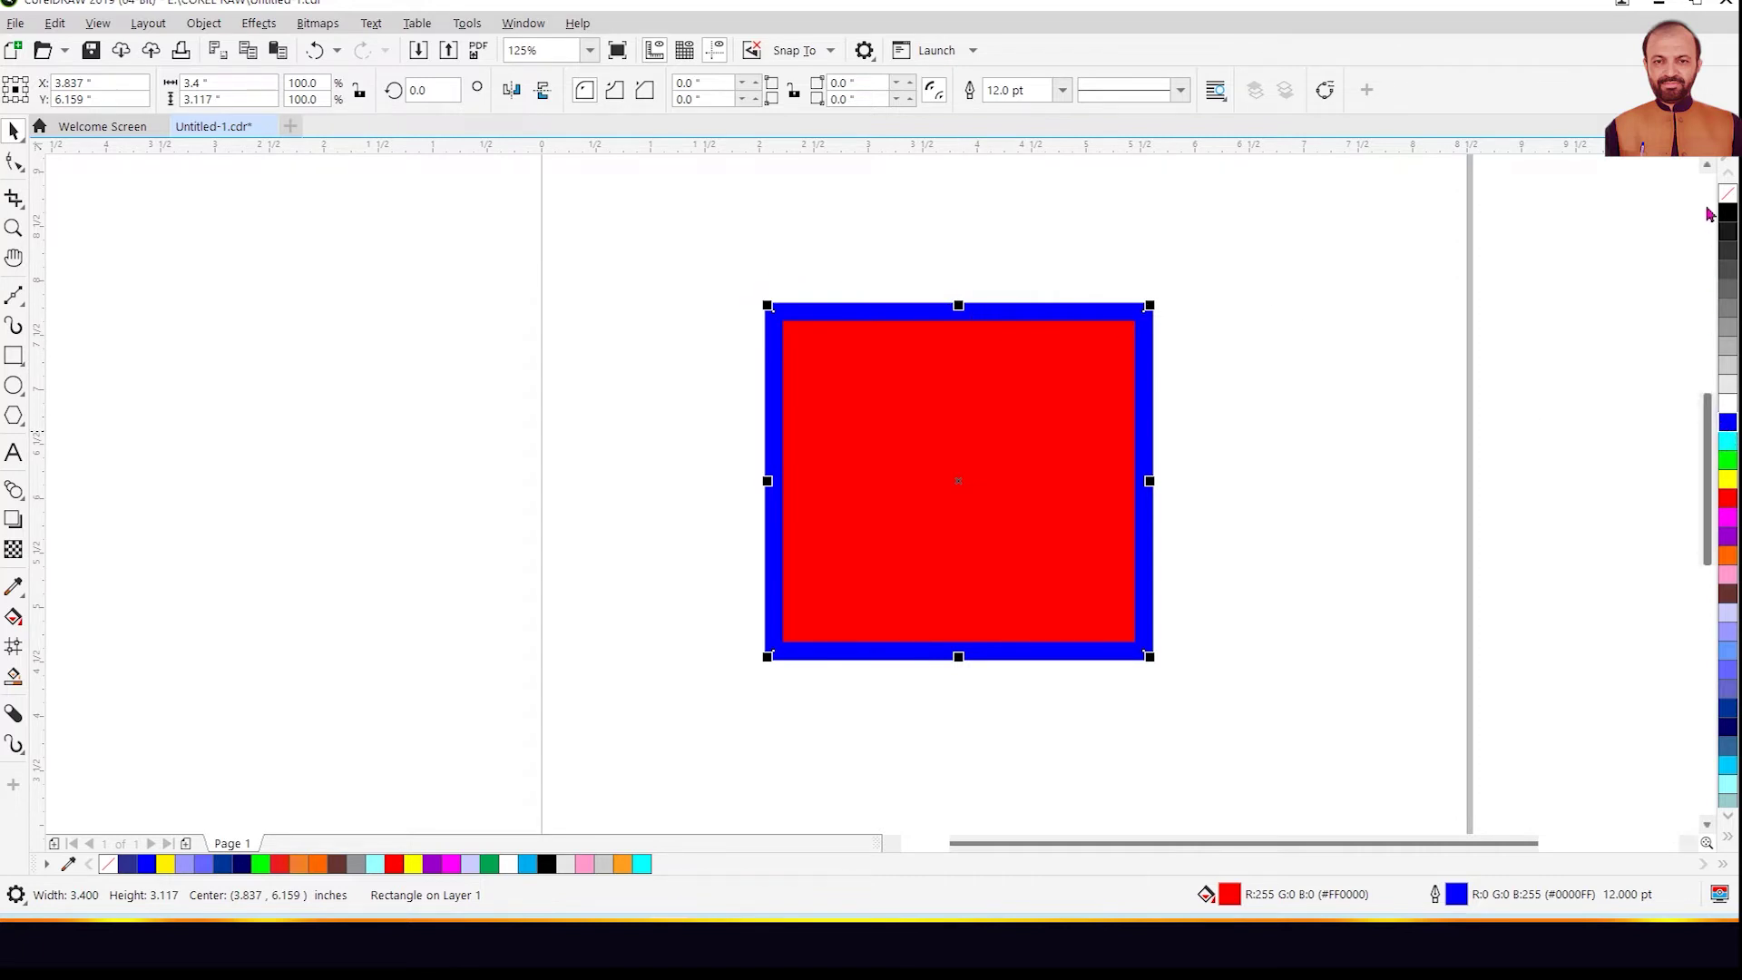
{"action": "left_click", "coordinate": [1604, 258]}
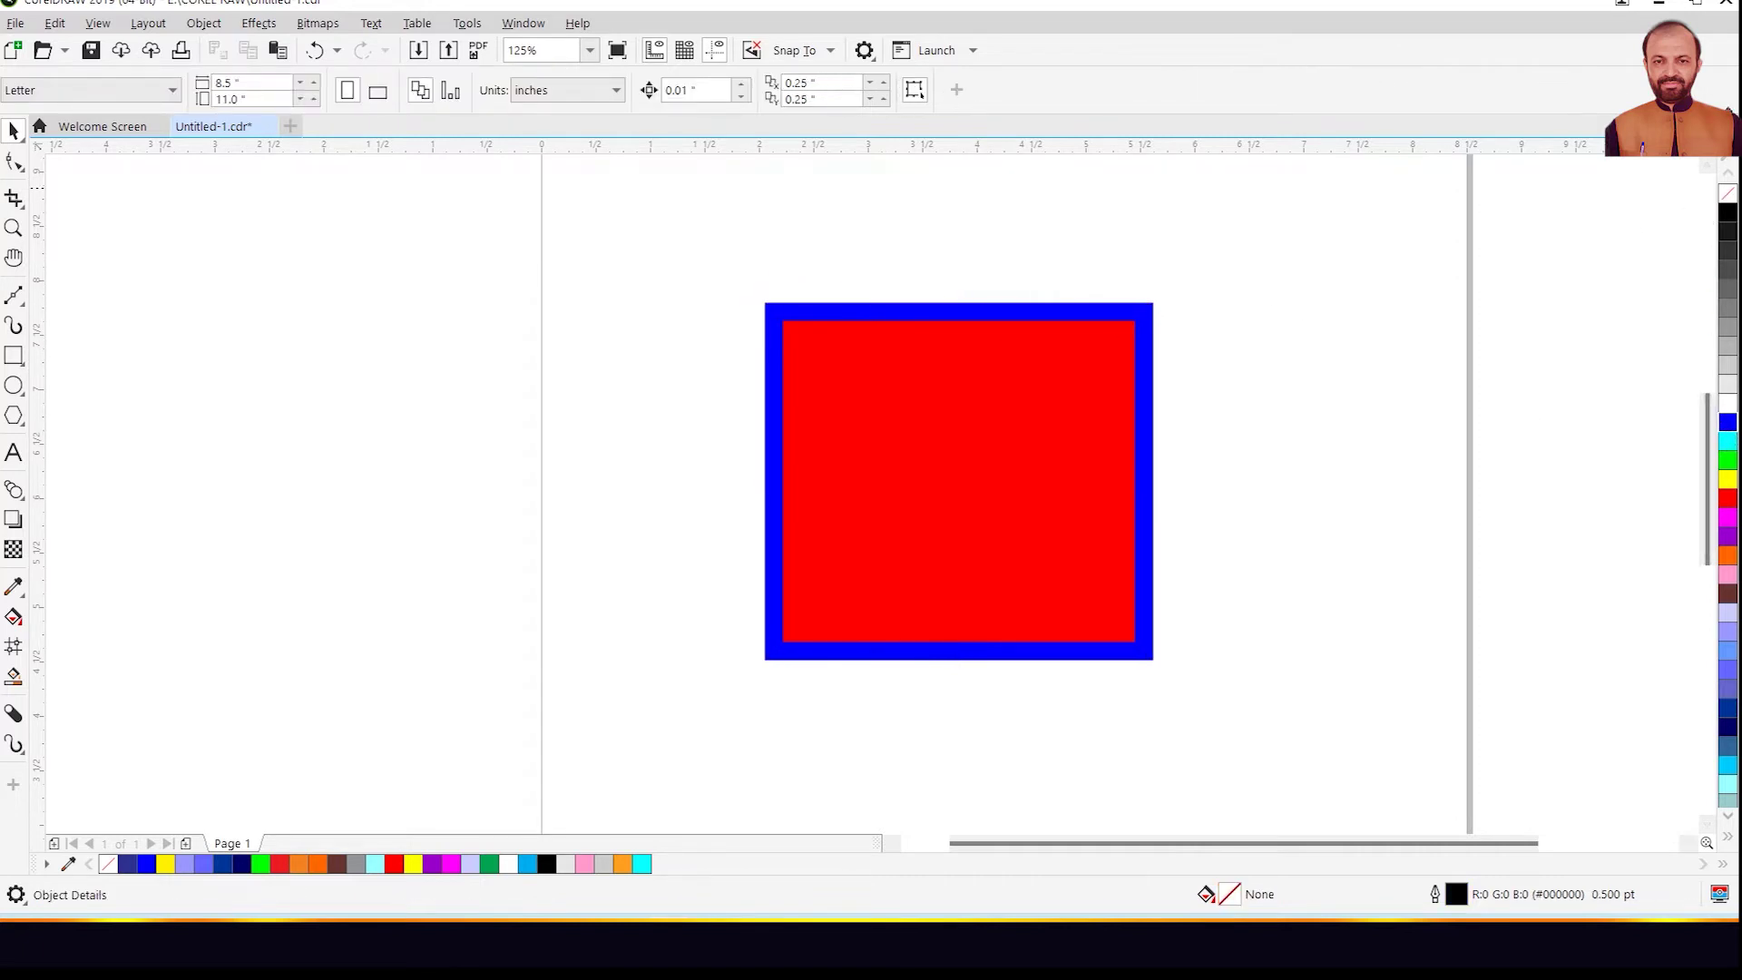
- Dock the default color palette horizontally between the standard toolbar and the property bar
{"action": "left_click_drag", "start_coordinate": [1700, 181], "coordinate": [1142, 109]}
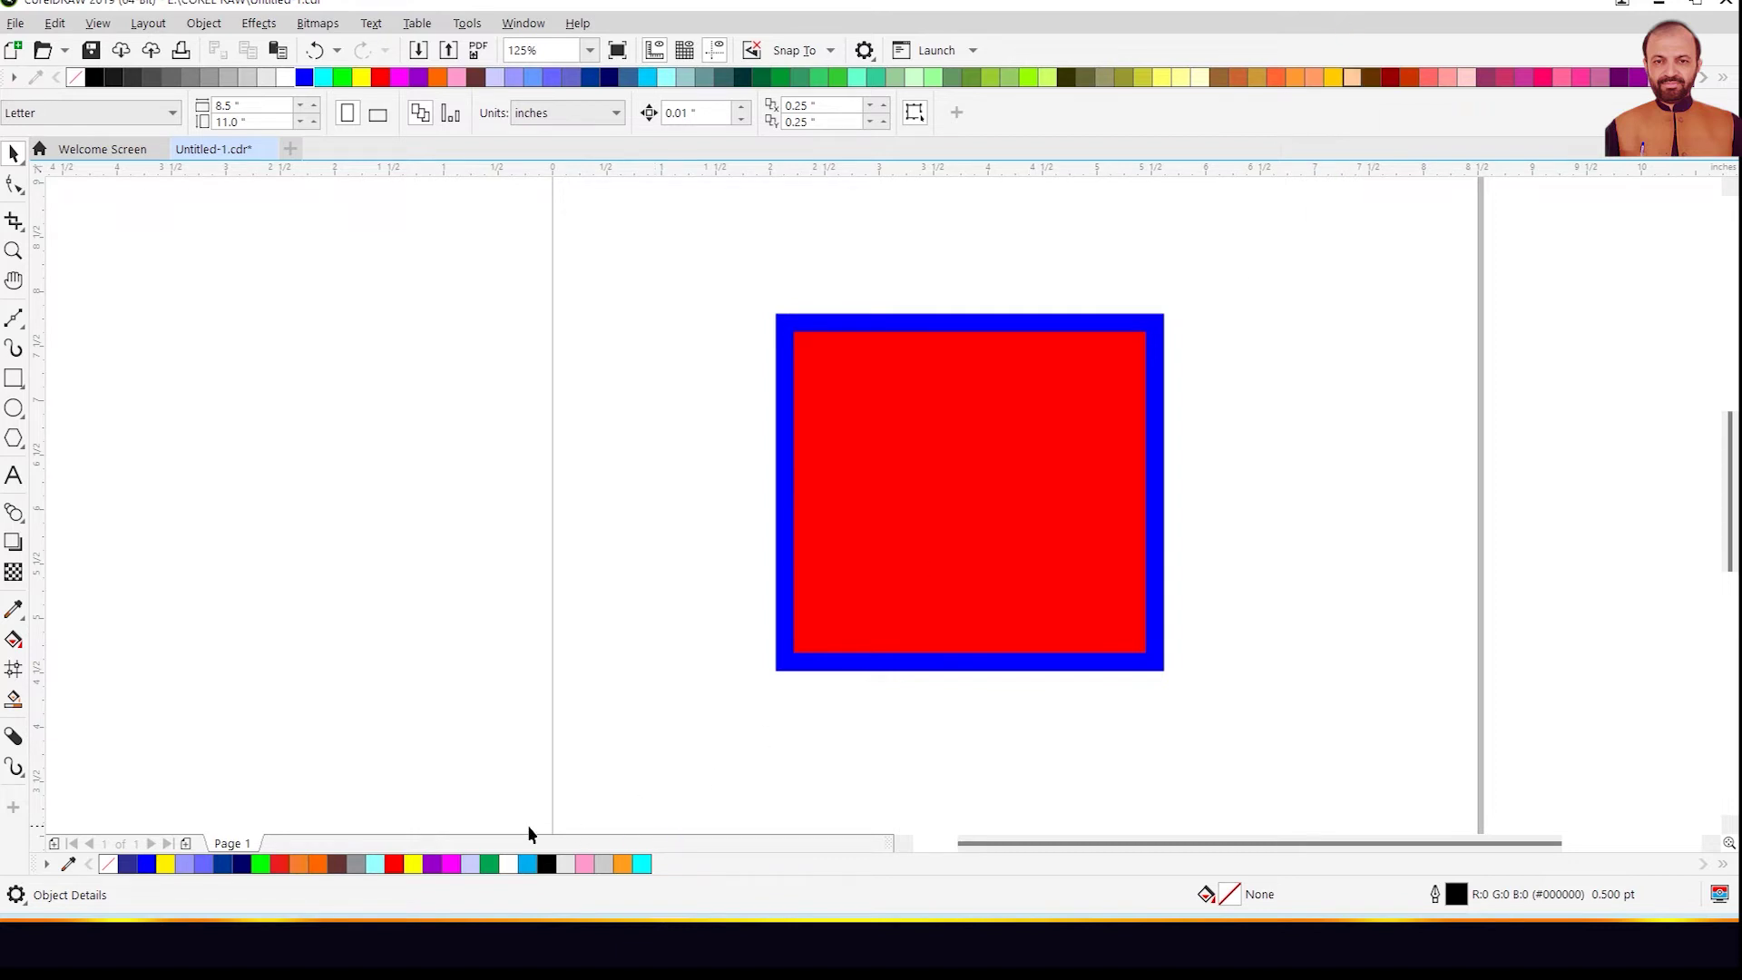
{"action": "right_click", "coordinate": [1374, 55]}
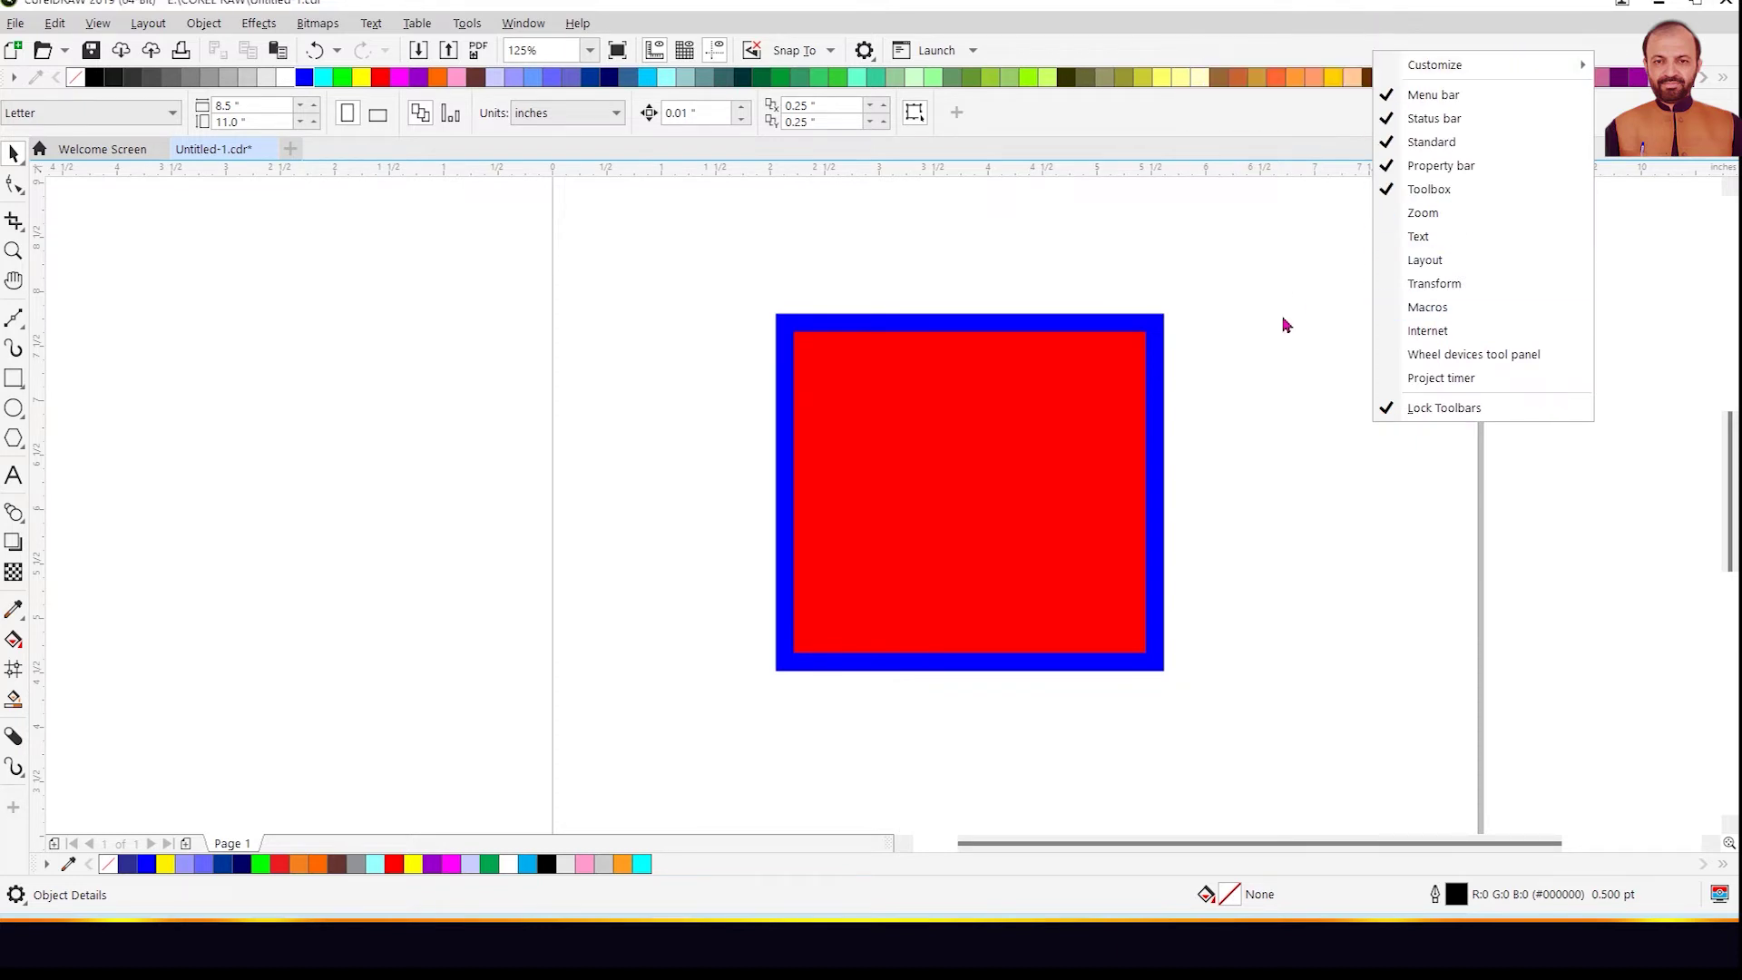
{"action": "left_click", "coordinate": [1330, 351]}
{"action": "right_click", "coordinate": [1331, 352]}
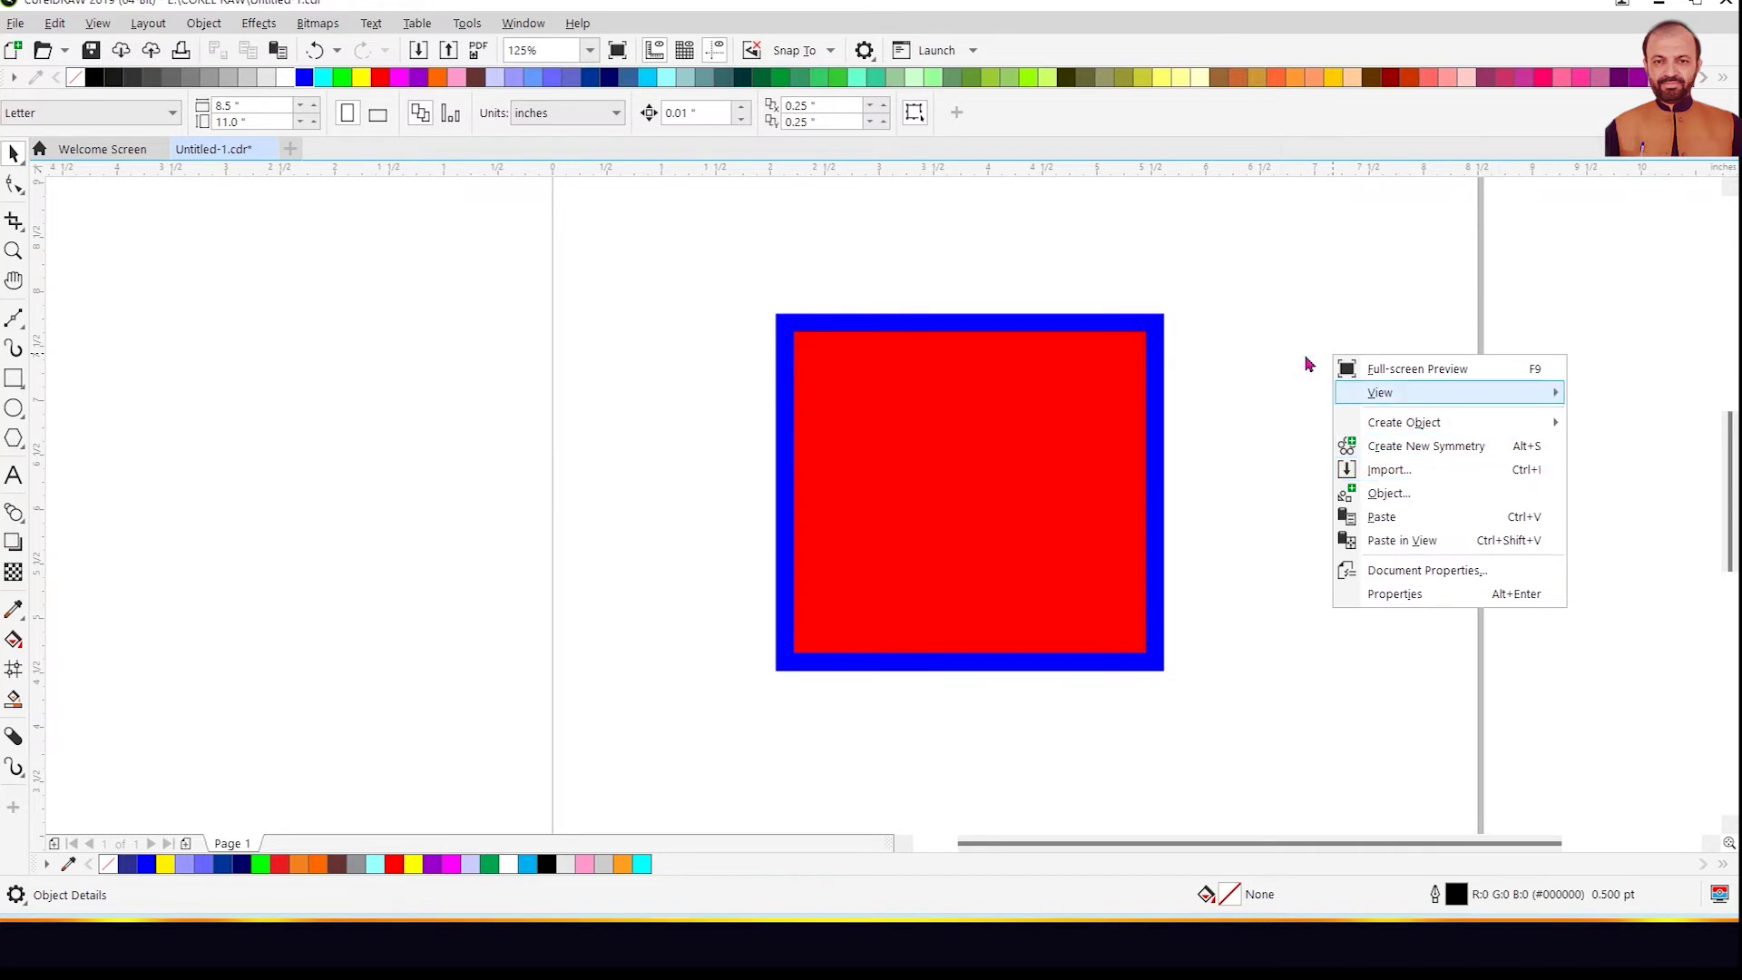
- Hide the Default Palette and display it again
{"action": "left_click", "coordinate": [544, 25]}
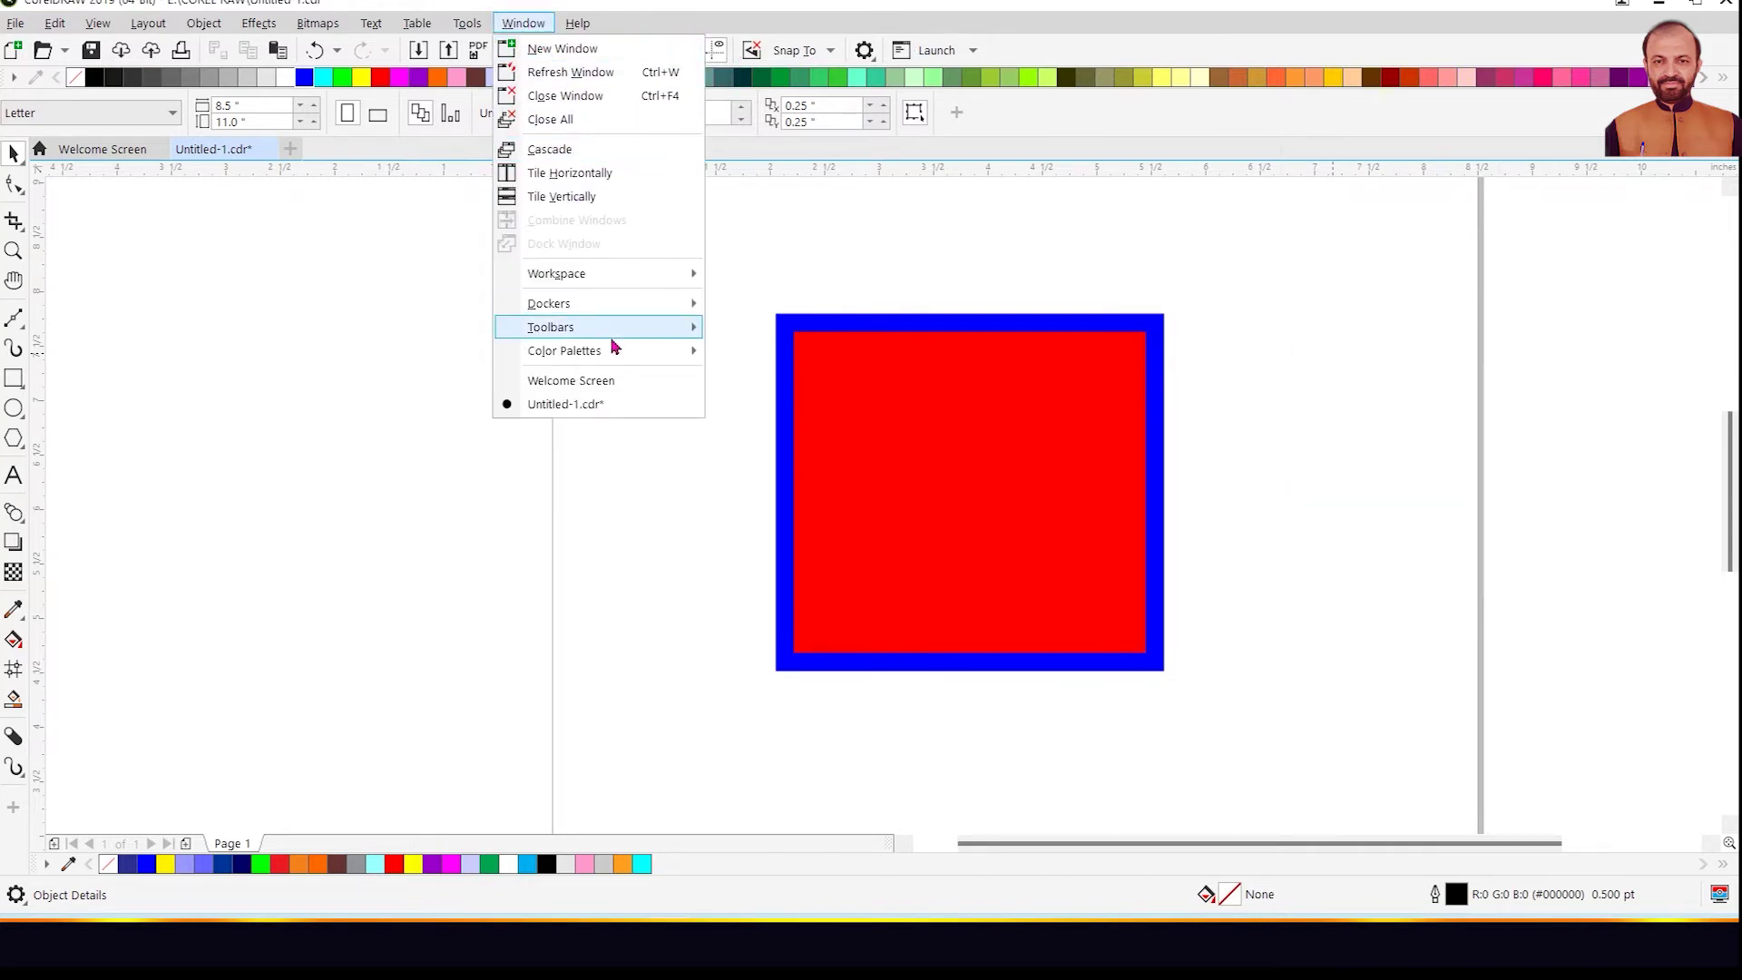
{"action": "mouse_move", "coordinate": [619, 336]}
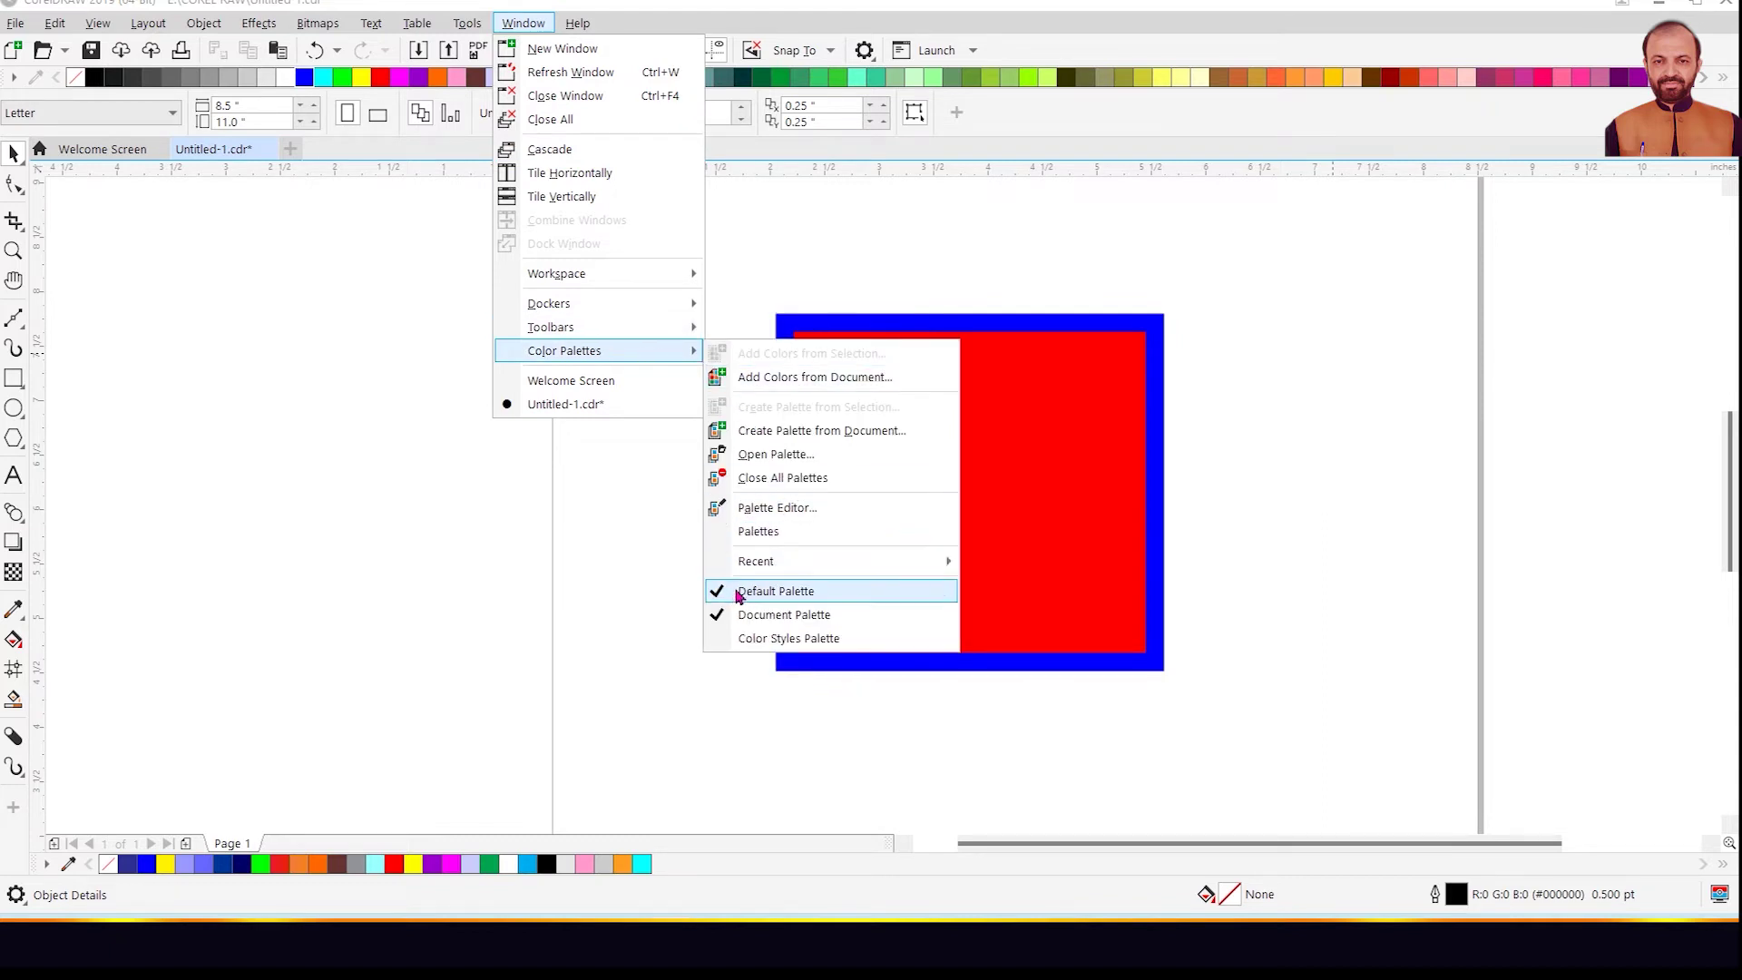
{"action": "left_click", "coordinate": [721, 597]}
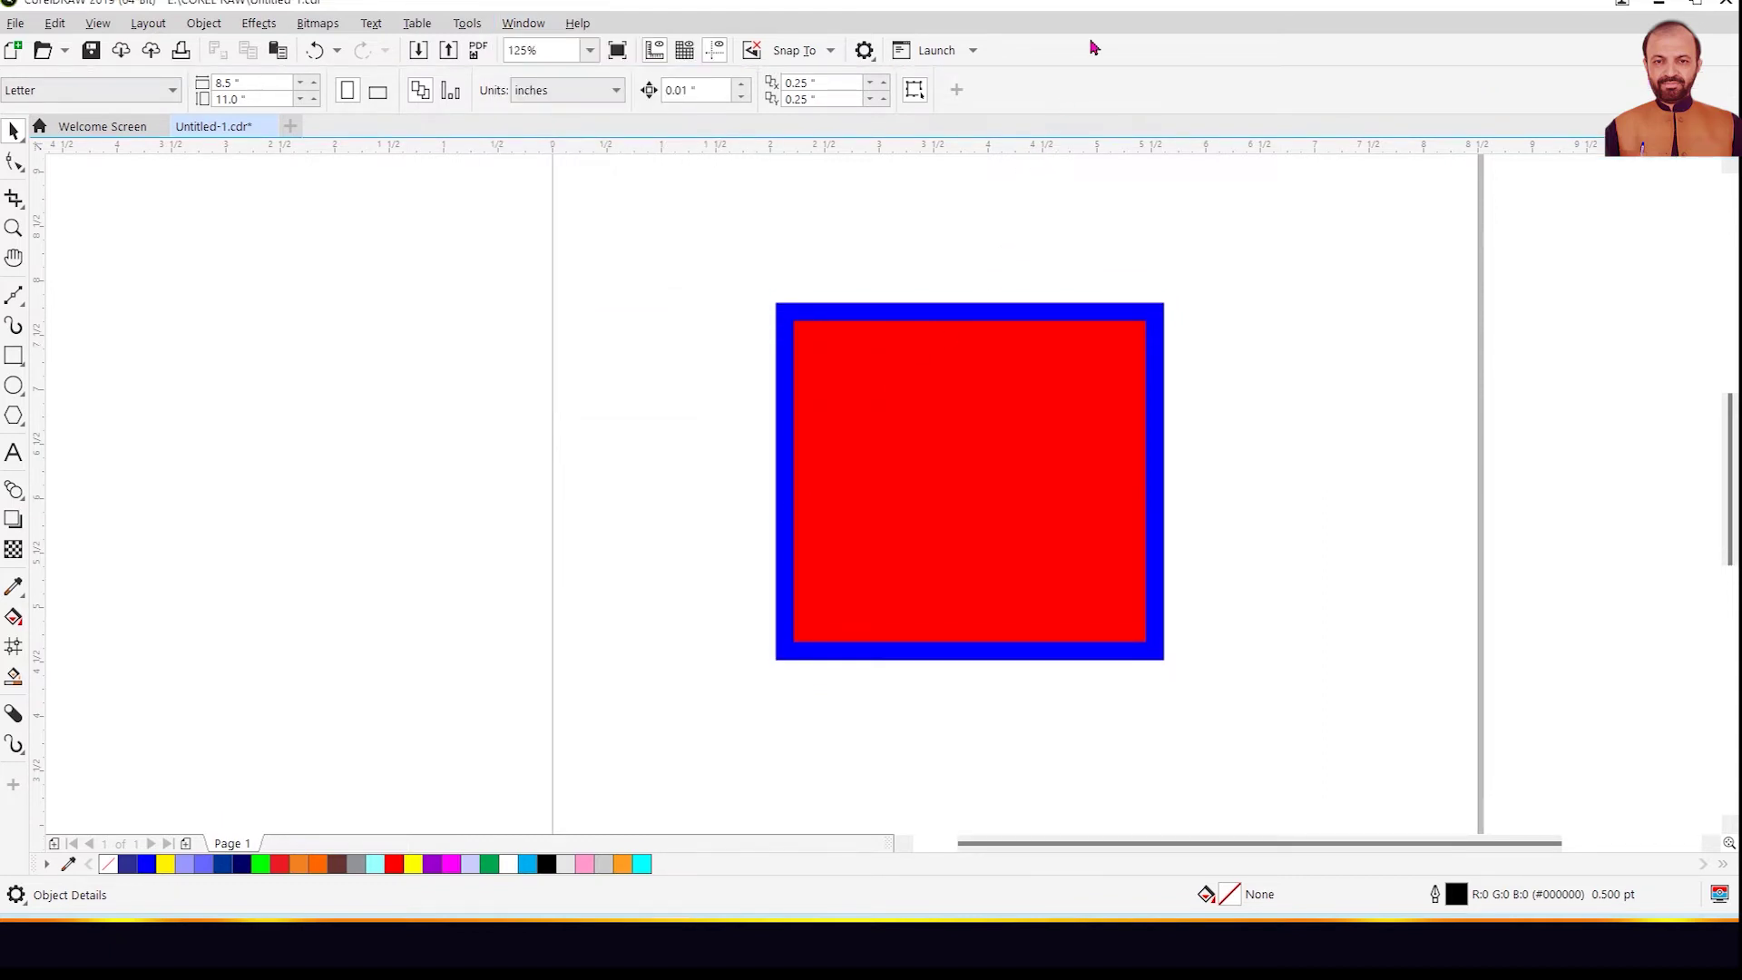
{"action": "left_click", "coordinate": [523, 23]}
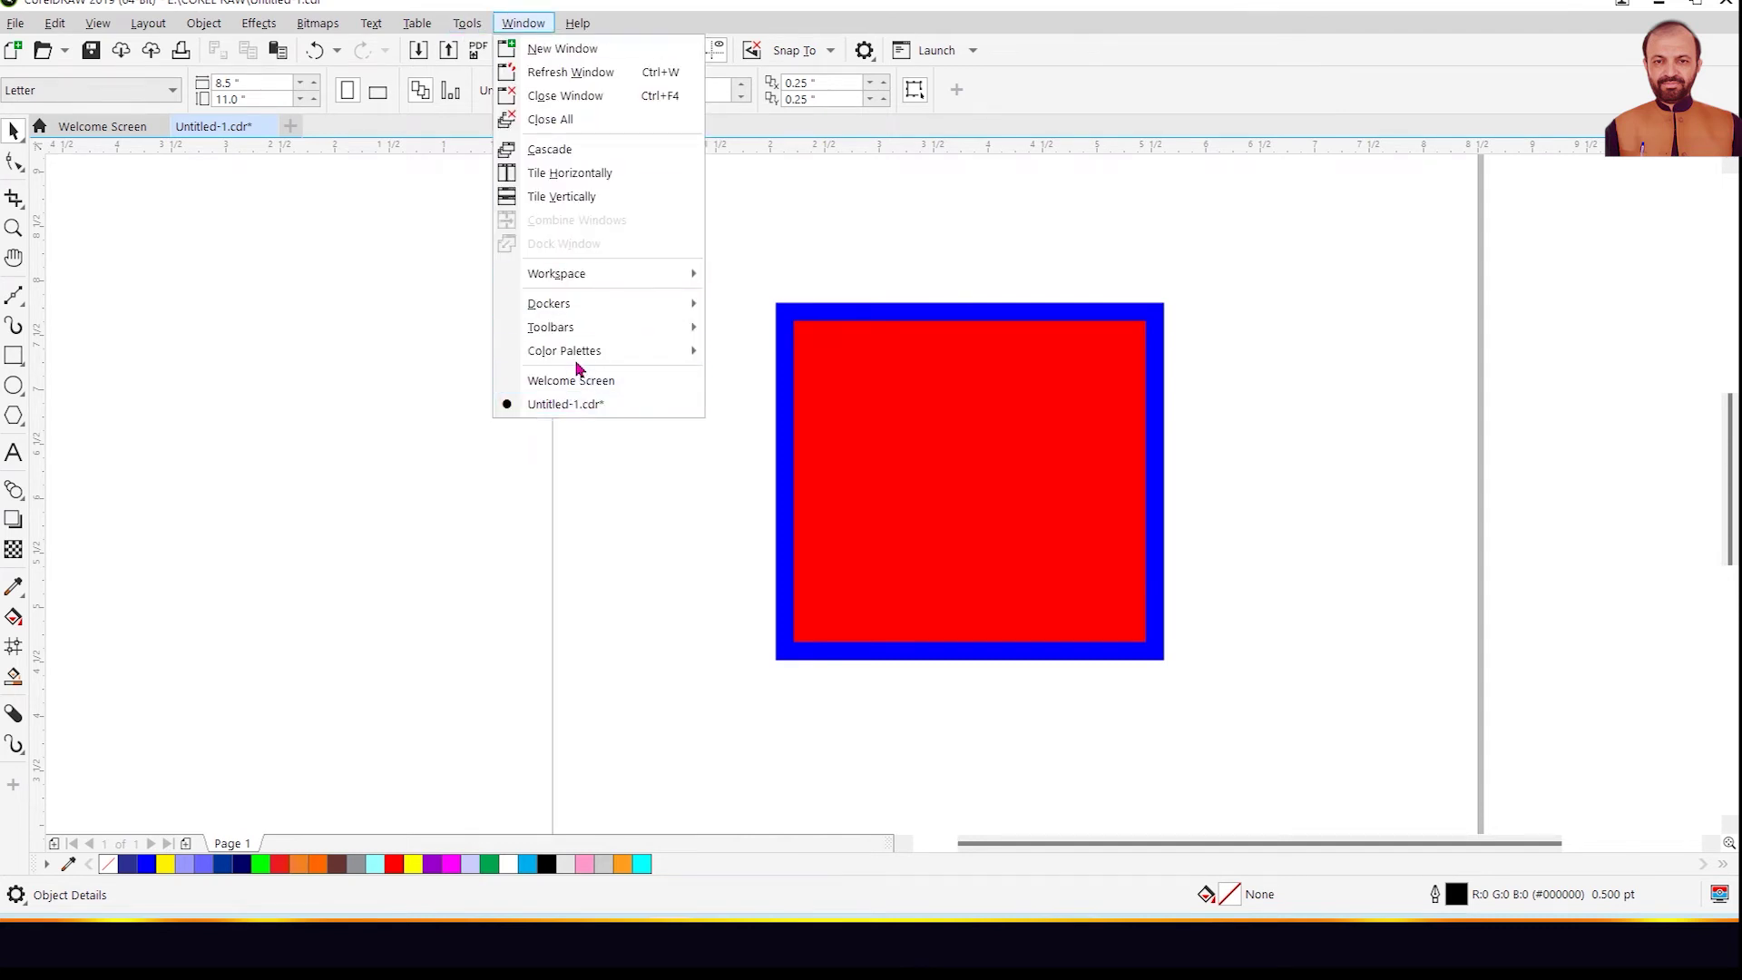
{"action": "mouse_move", "coordinate": [575, 352]}
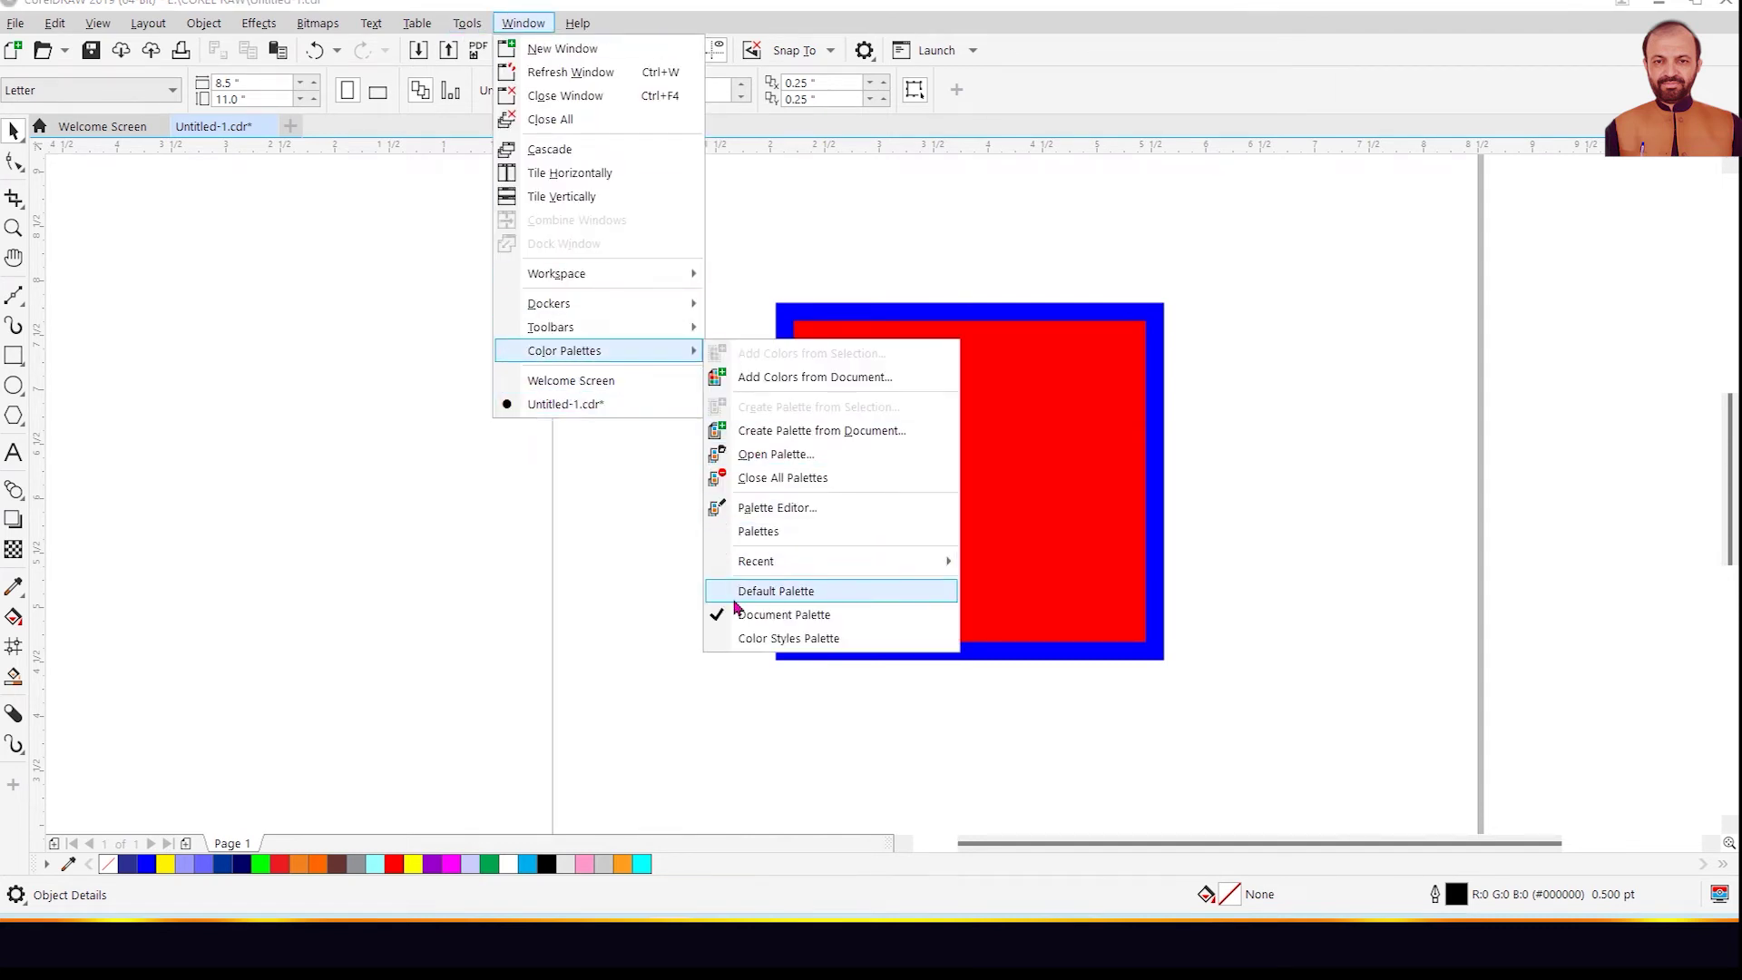
{"action": "left_click", "coordinate": [776, 592]}
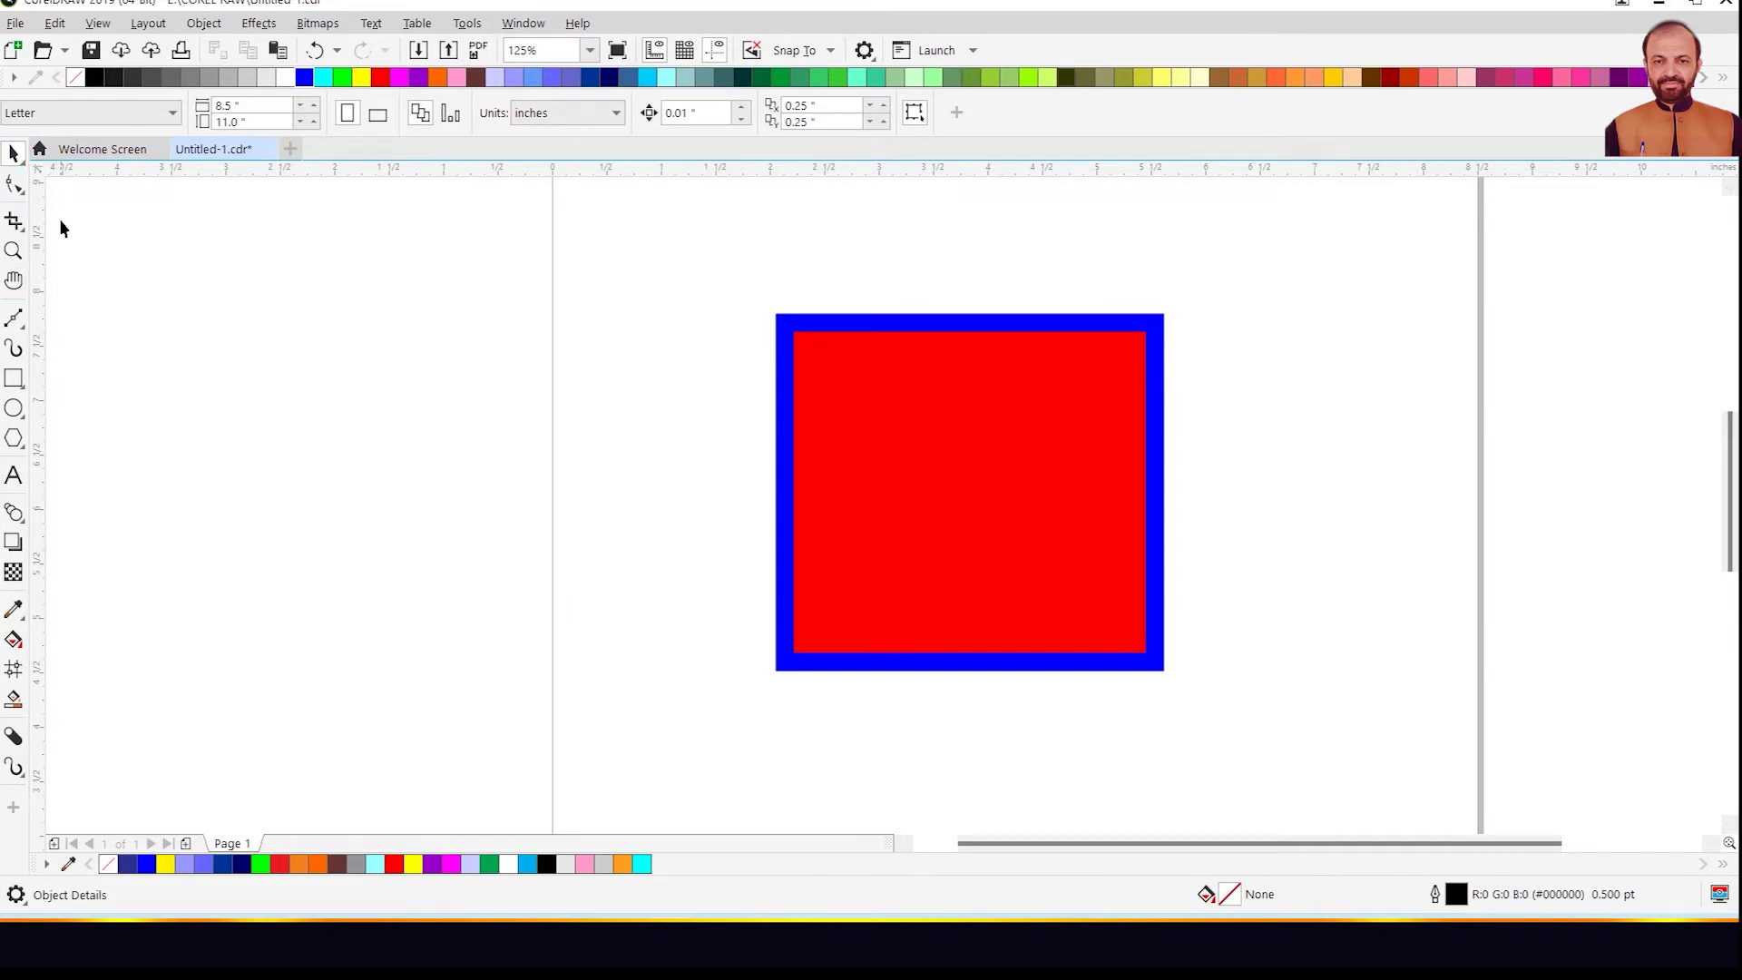
- Examine which tools are grouped under the Pick, Shape, Crop, Bézier and Artistic Media tools
{"action": "left_click", "coordinate": [22, 167]}
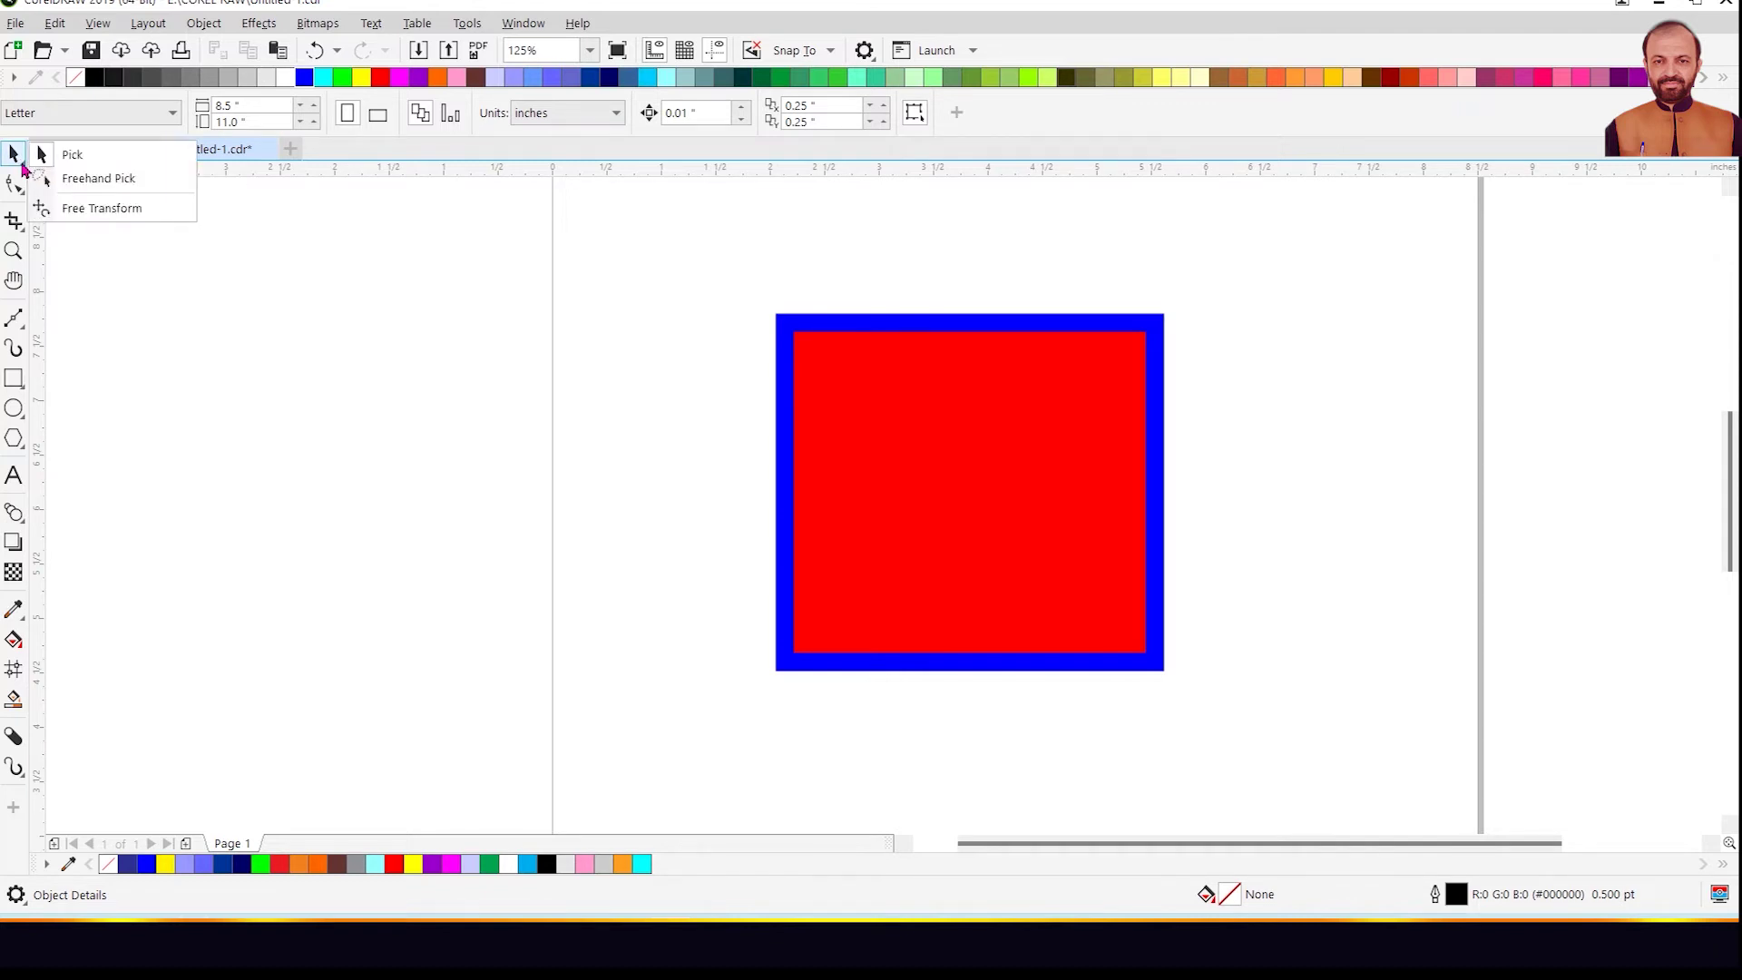
{"action": "left_click", "coordinate": [179, 284]}
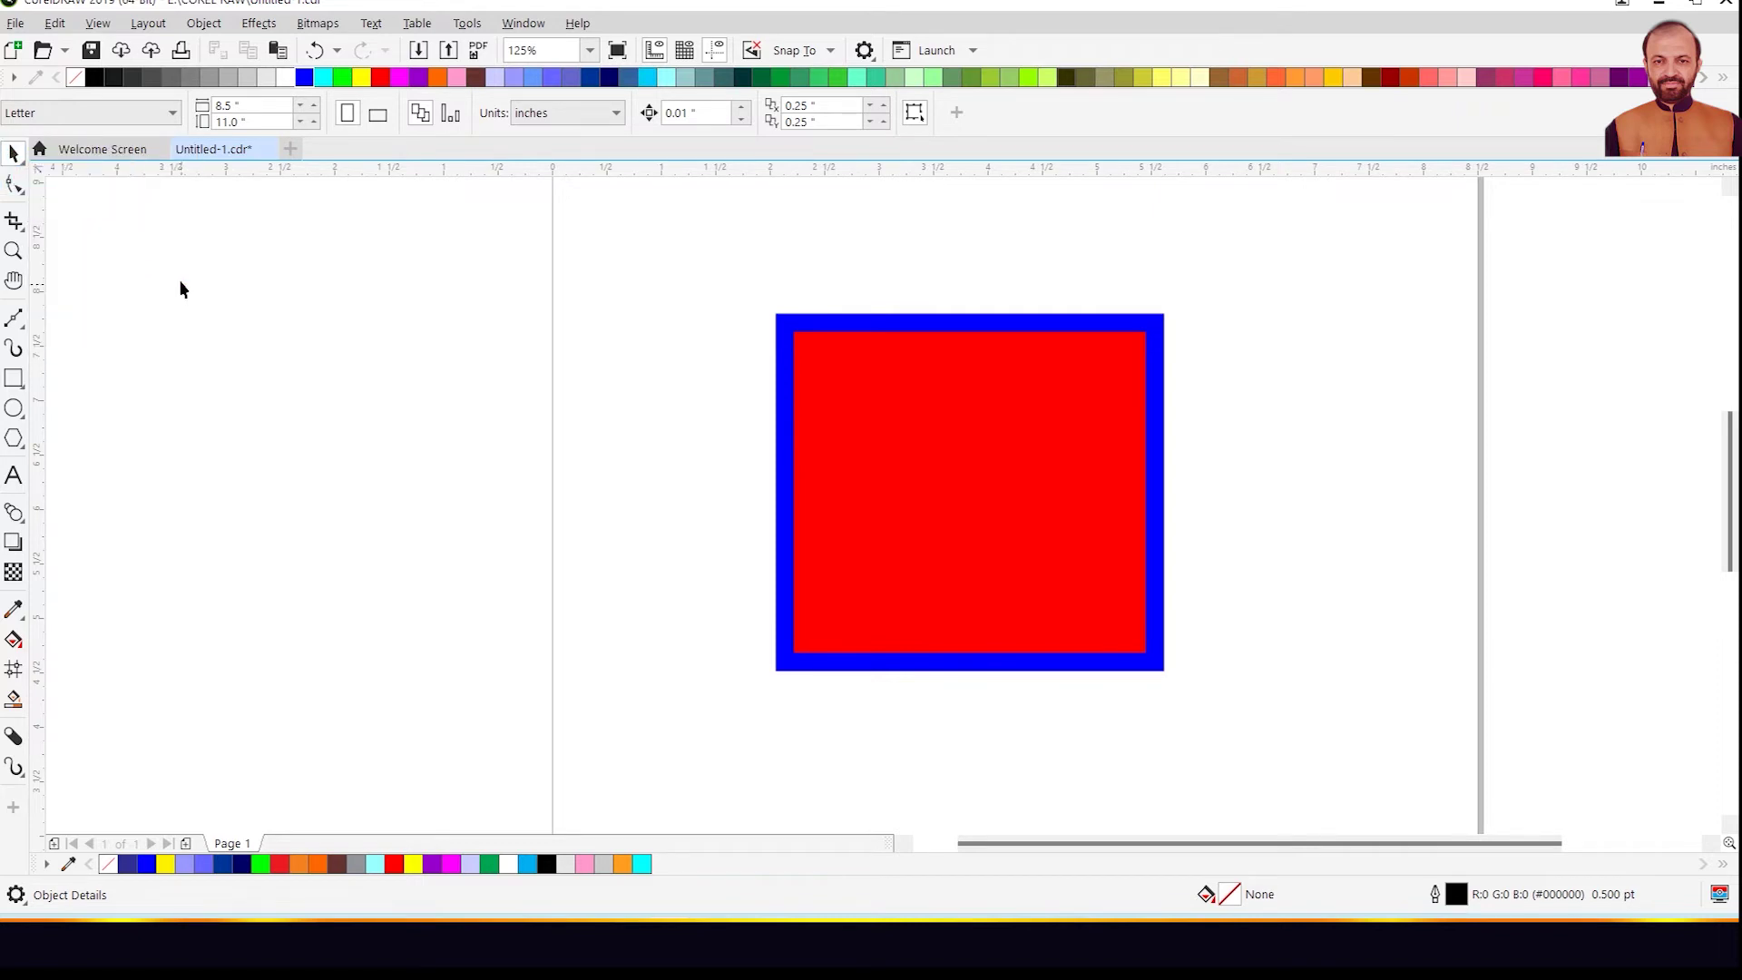
{"action": "left_click", "coordinate": [25, 168]}
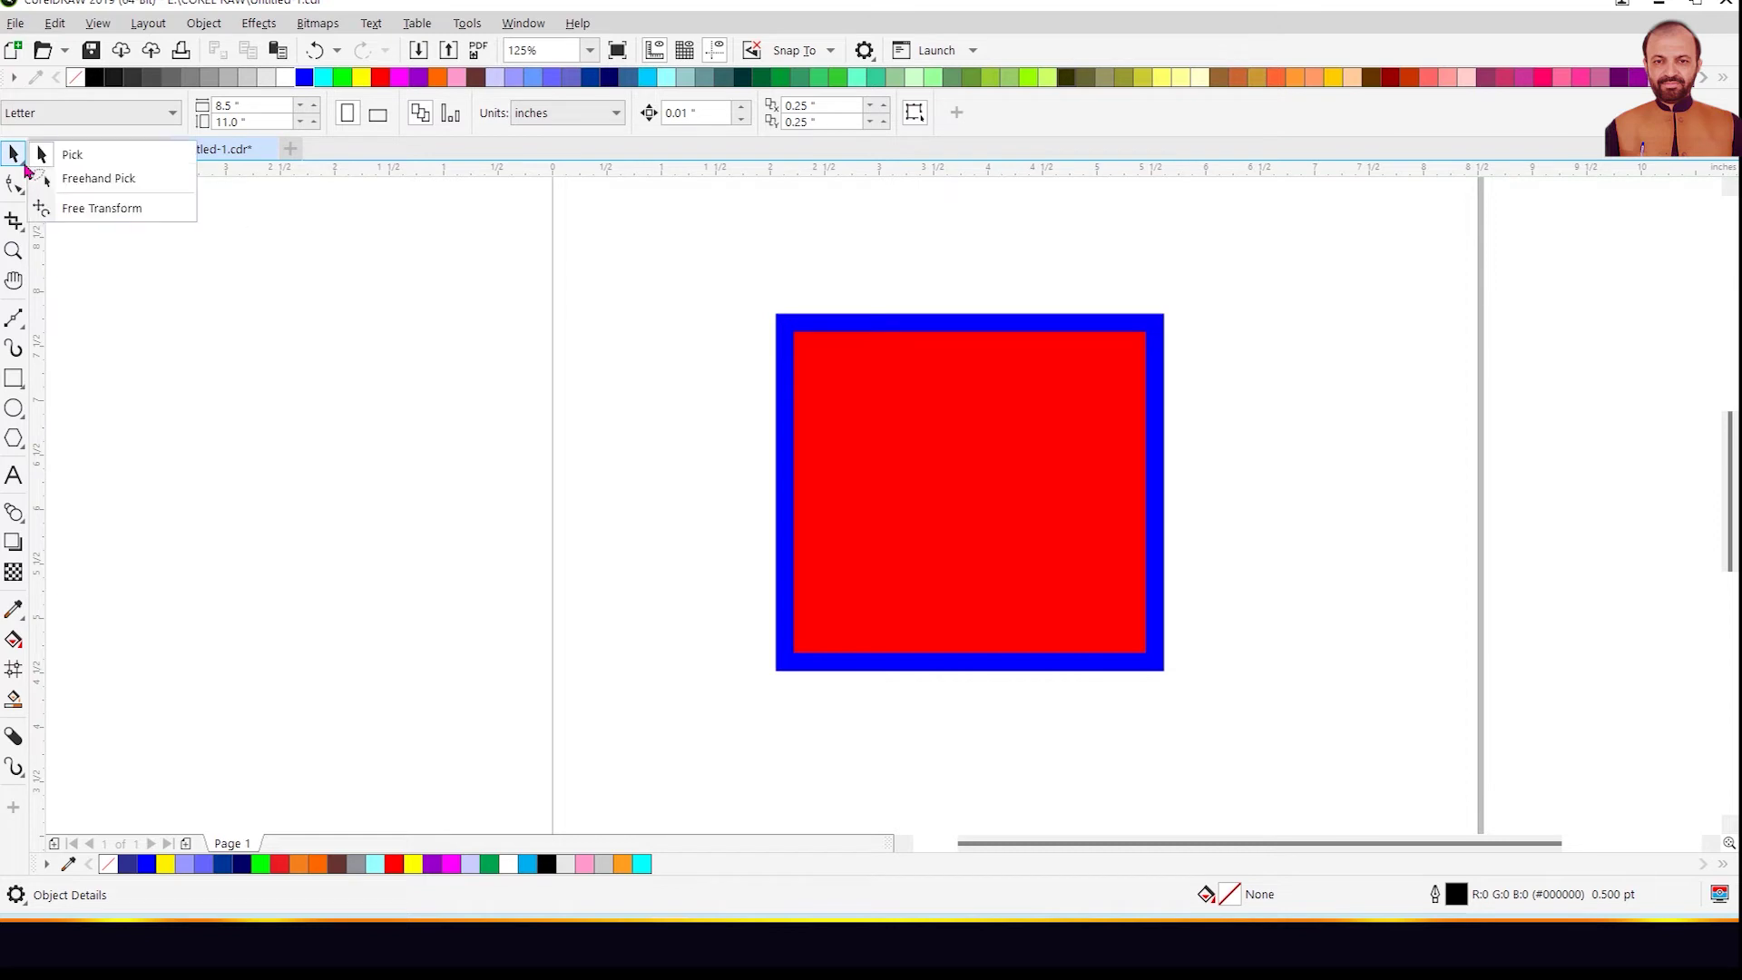
{"action": "left_click", "coordinate": [188, 423]}
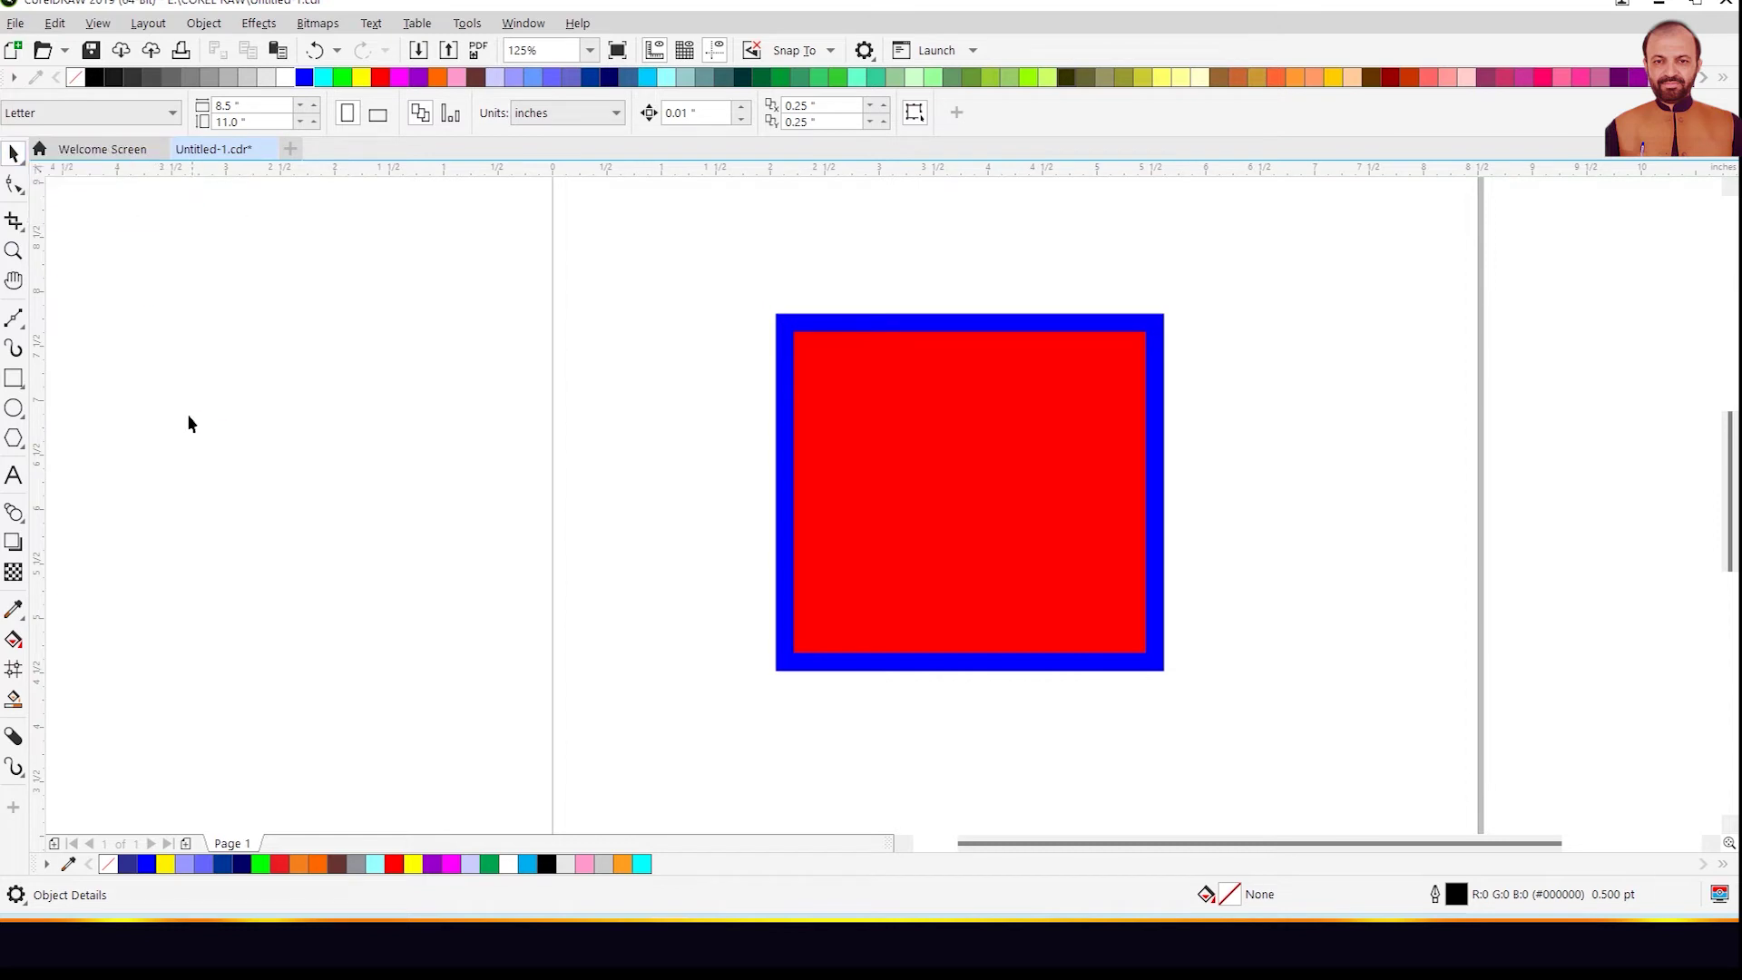
{"action": "left_click", "coordinate": [25, 193]}
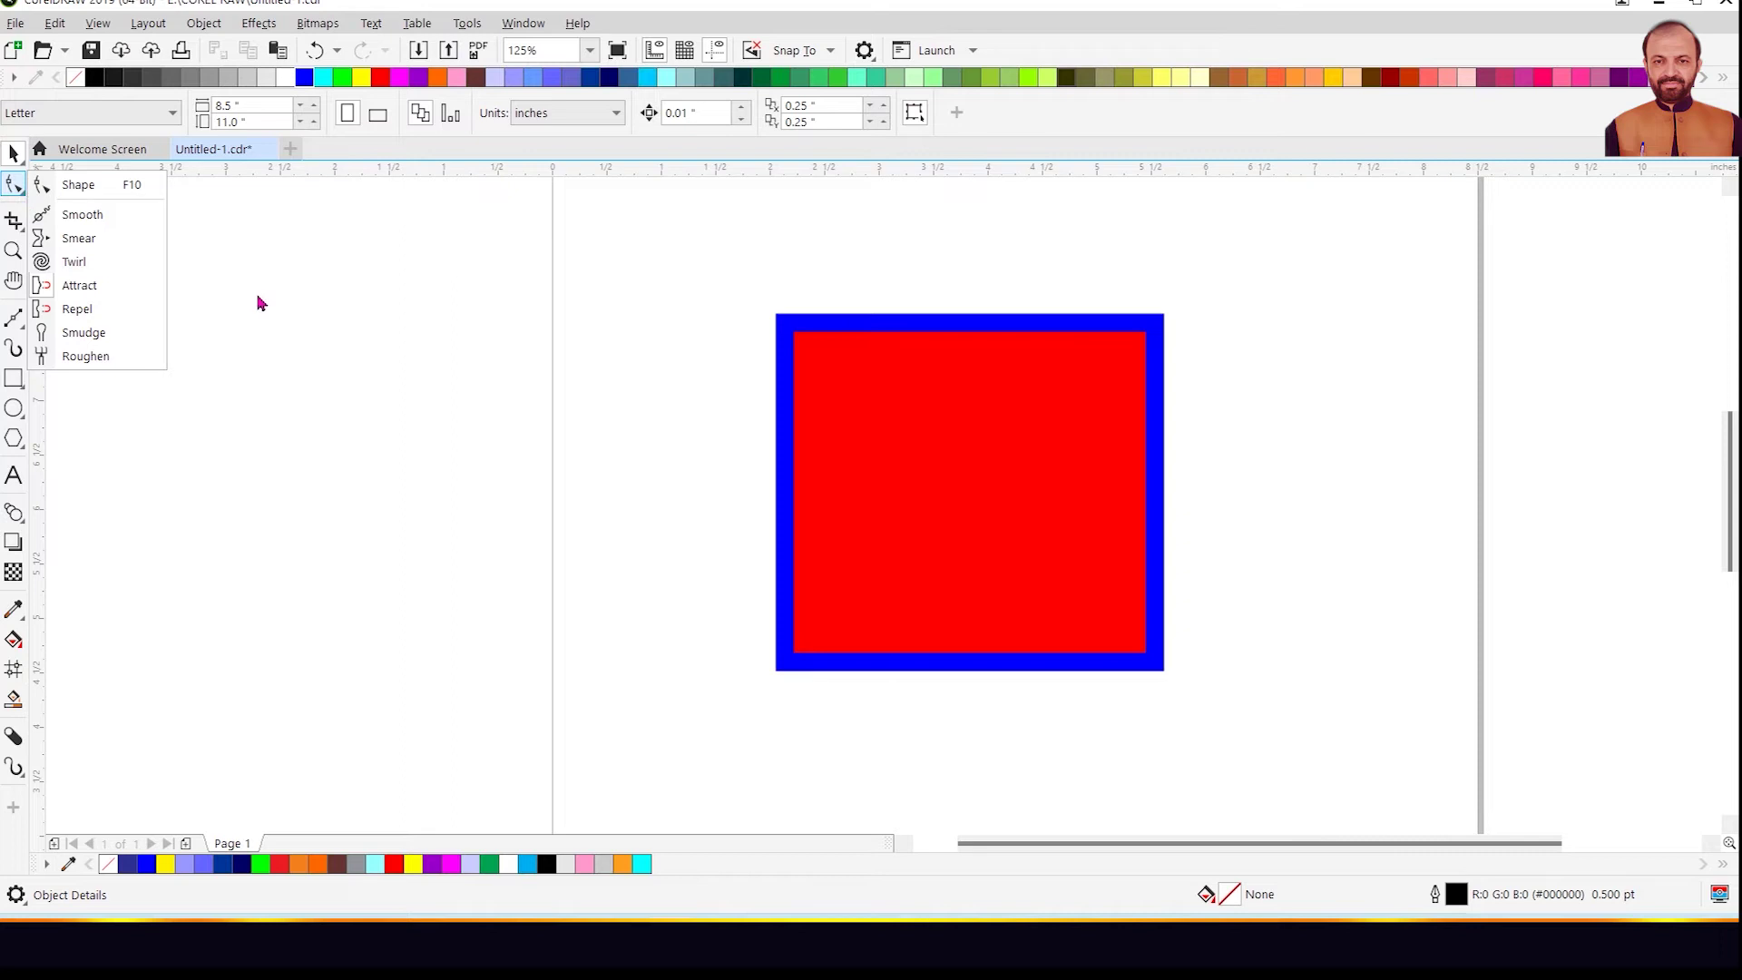
{"action": "left_click", "coordinate": [22, 228]}
{"action": "left_click", "coordinate": [24, 325]}
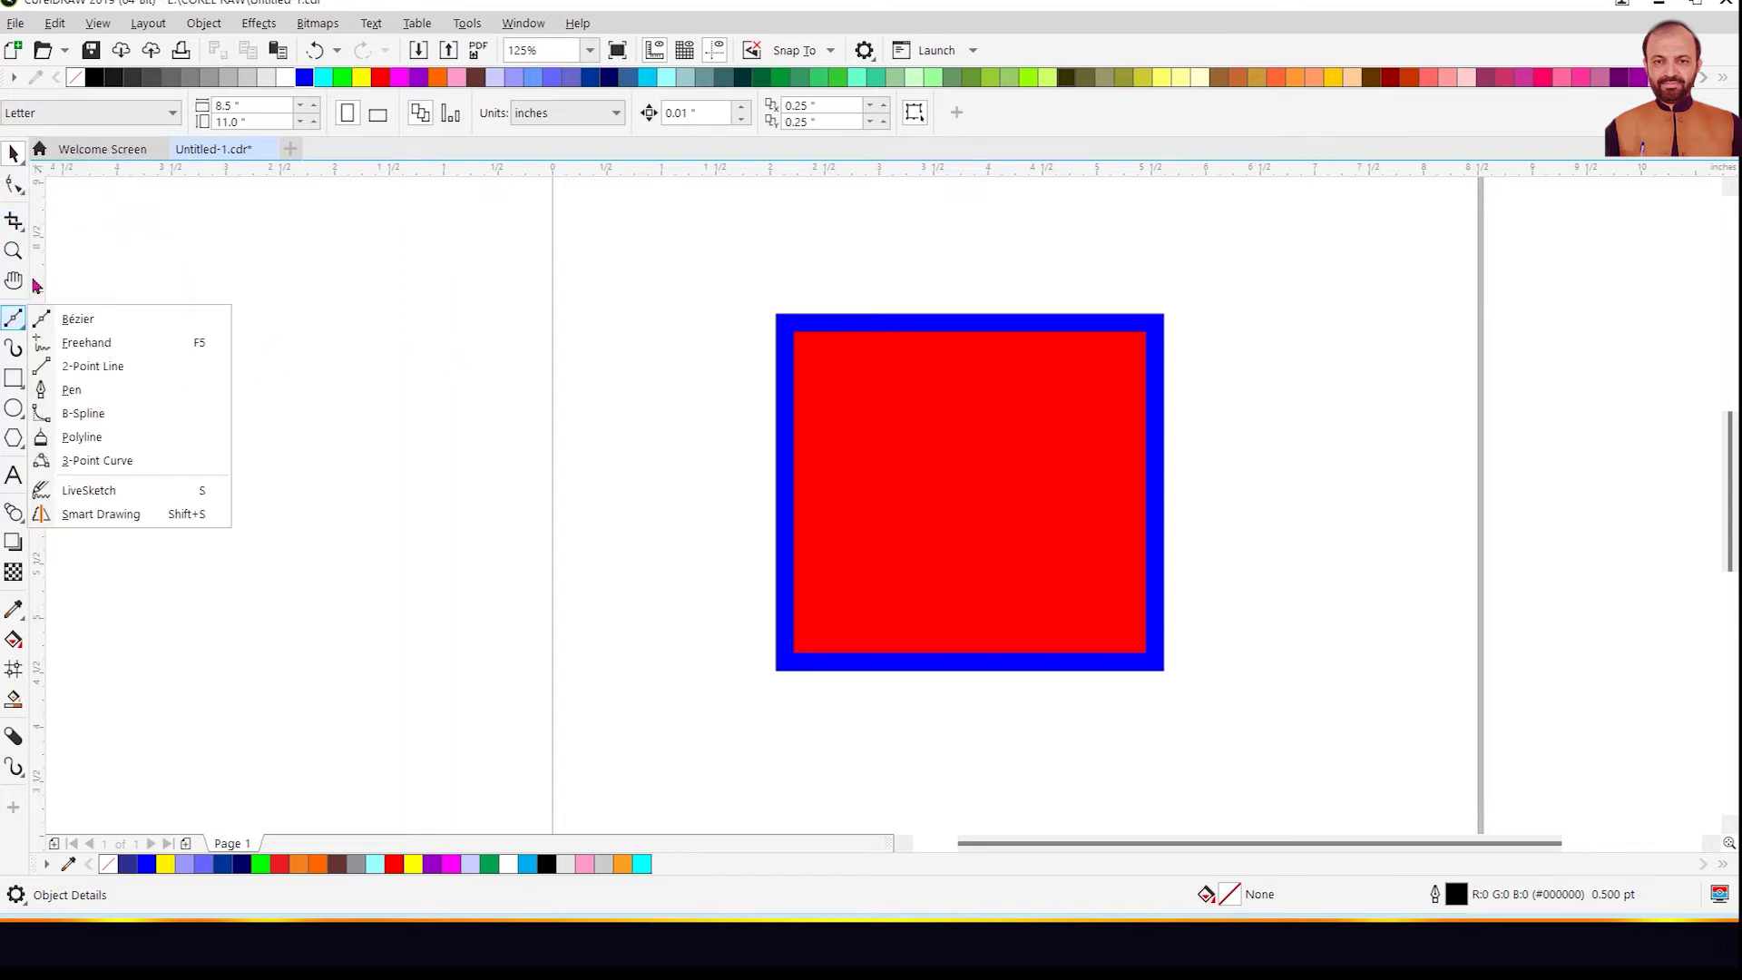
{"action": "left_click", "coordinate": [36, 245]}
{"action": "left_click", "coordinate": [41, 274]}
{"action": "left_click", "coordinate": [24, 234]}
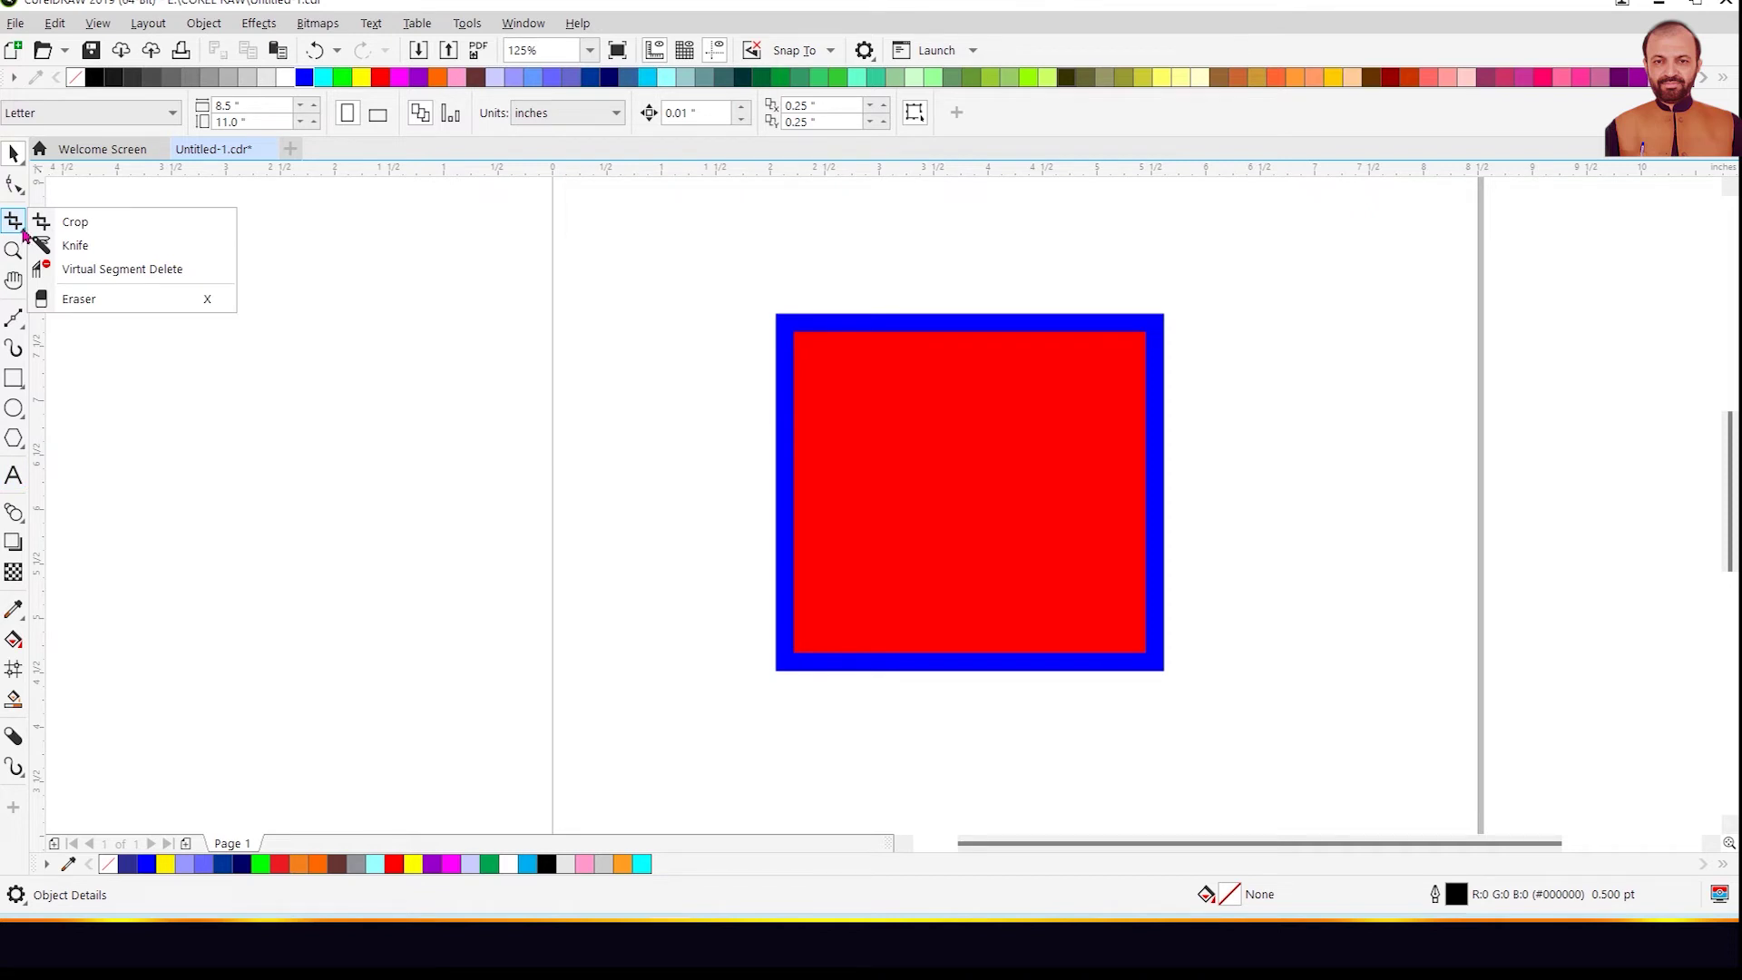
{"action": "left_click", "coordinate": [22, 325]}
{"action": "left_click", "coordinate": [22, 774]}
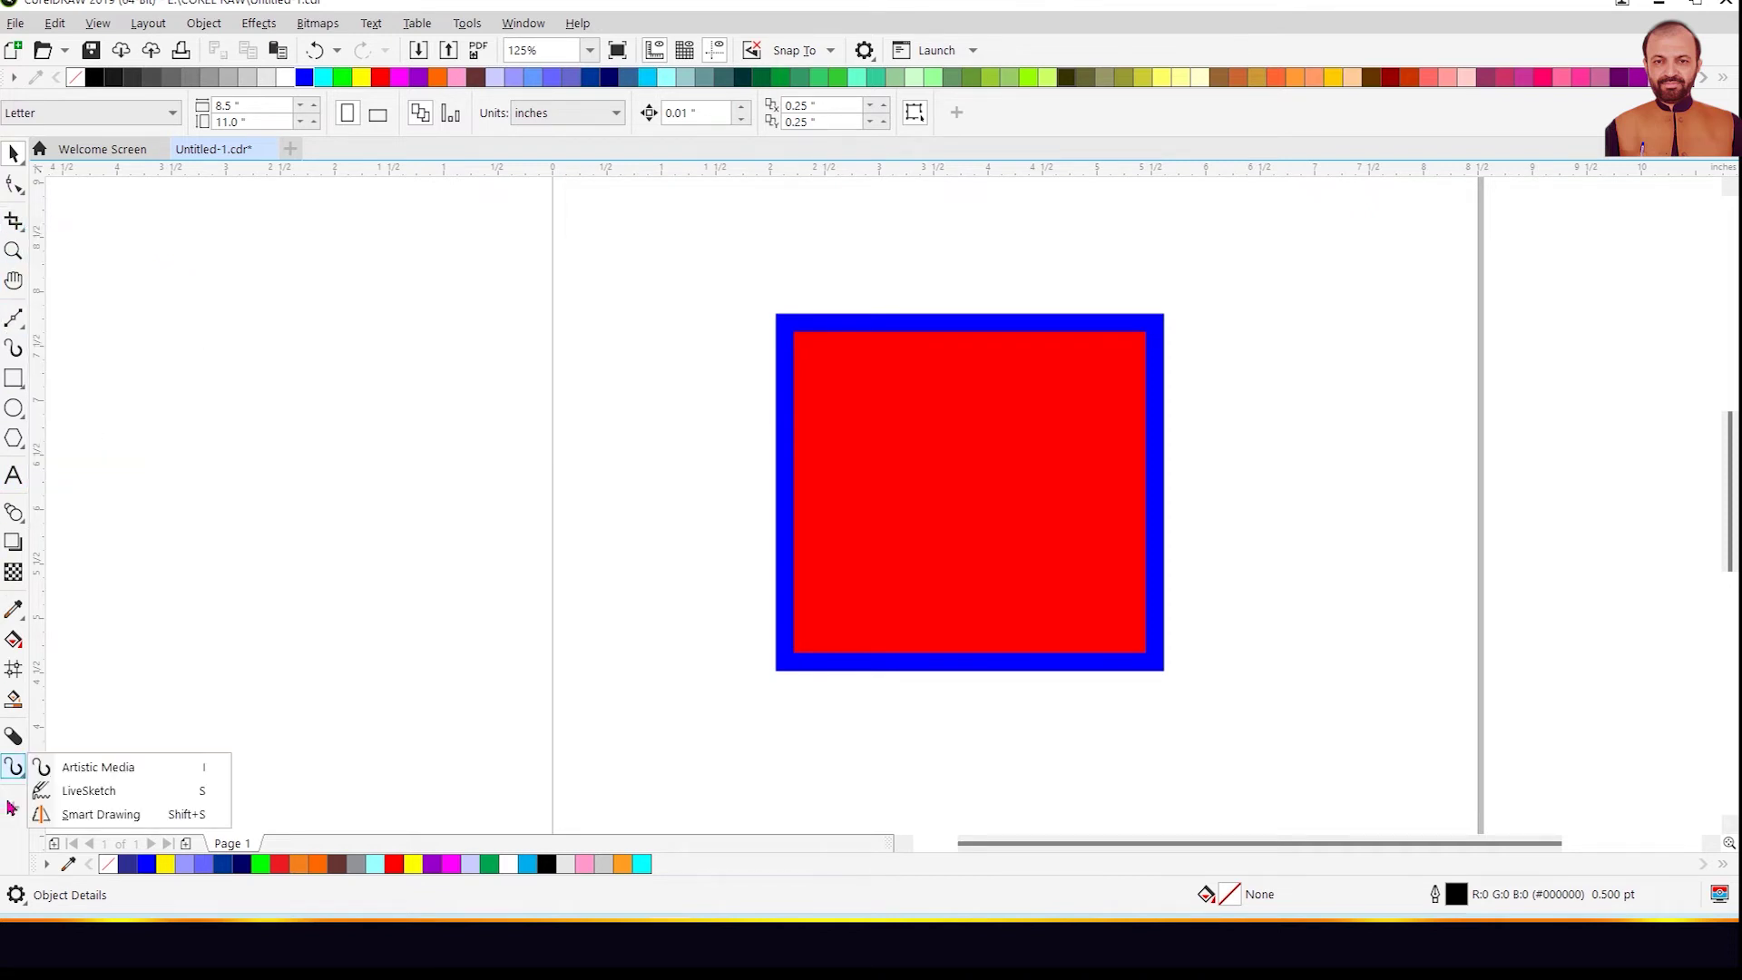
{"action": "left_click", "coordinate": [11, 196]}
{"action": "left_click", "coordinate": [11, 196]}
{"action": "left_click", "coordinate": [22, 228]}
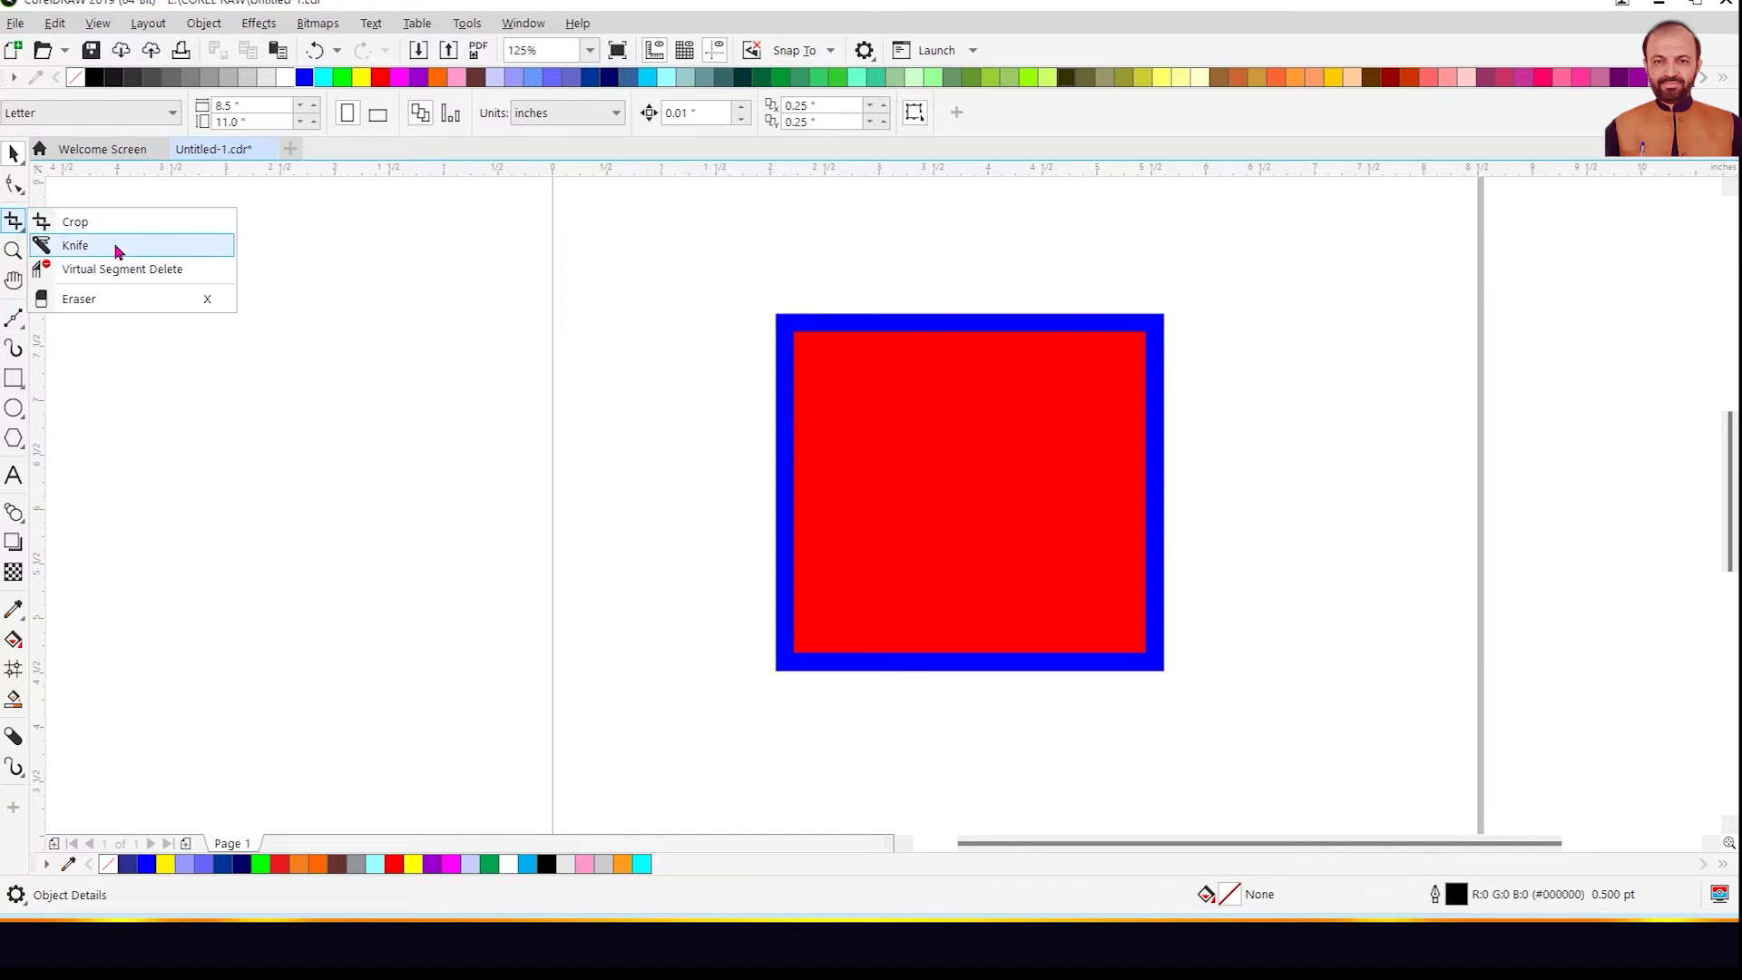
- Try out the Pan tool by shifting the view of the page sideways
{"action": "left_click", "coordinate": [14, 250]}
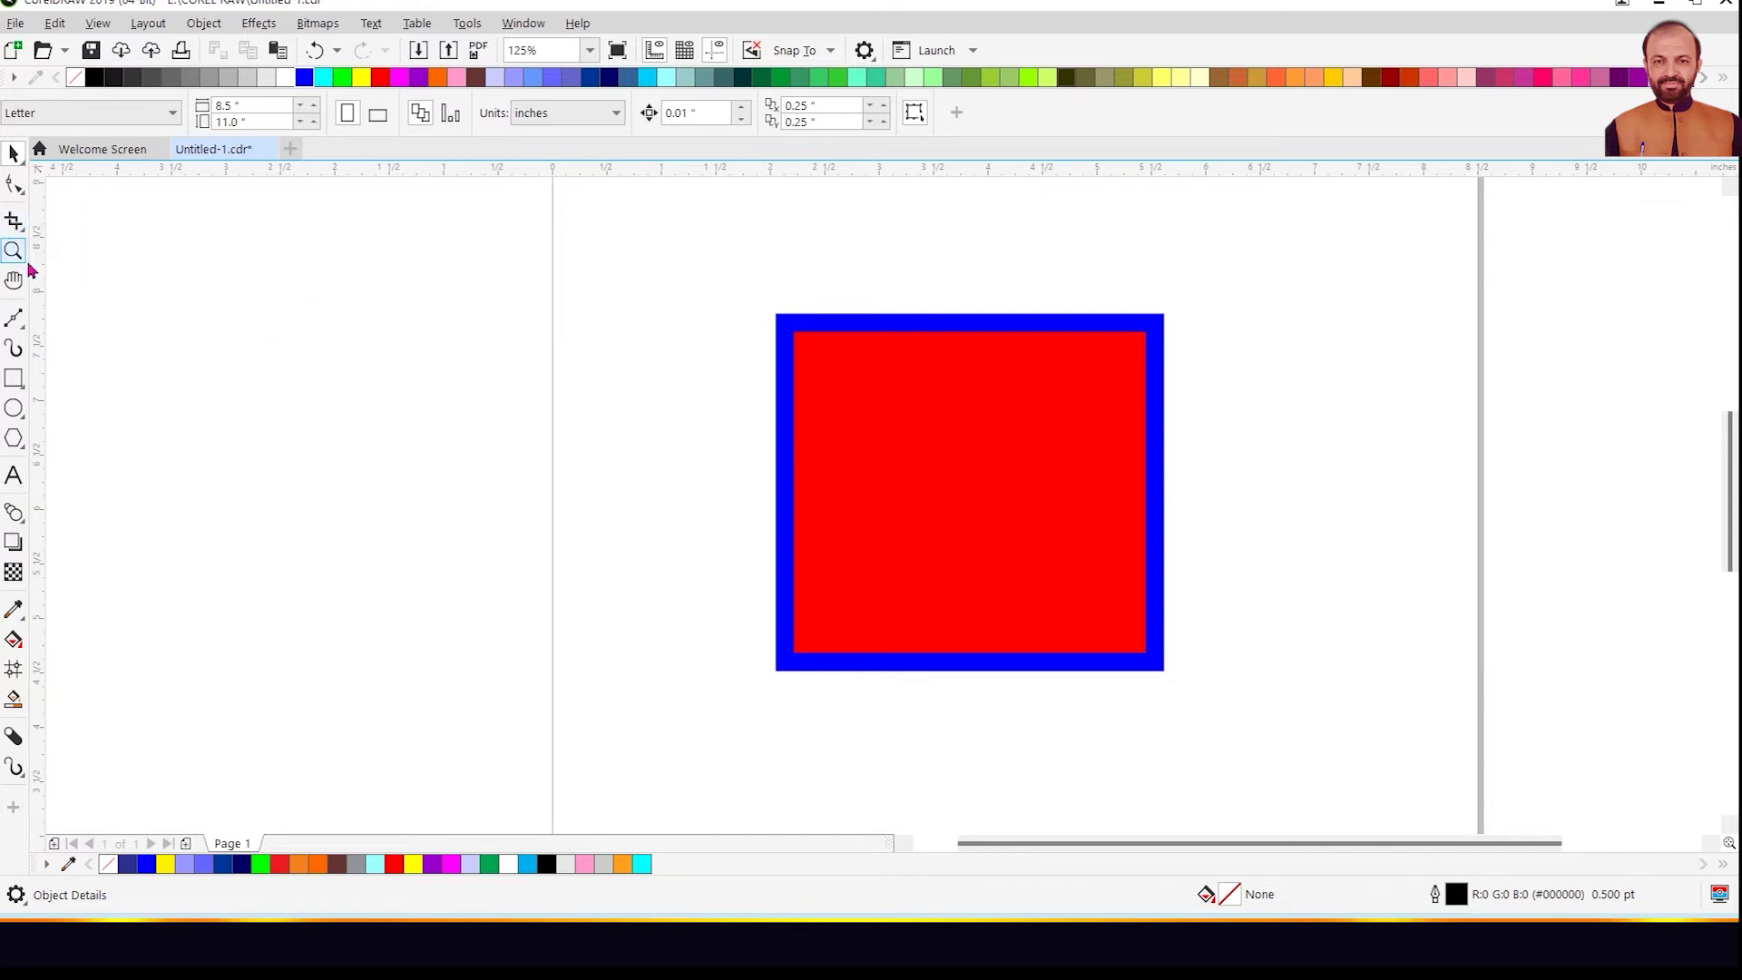
{"action": "left_click", "coordinate": [22, 325]}
{"action": "left_click", "coordinate": [8, 250]}
{"action": "left_click", "coordinate": [13, 282]}
{"action": "left_click_drag", "start_coordinate": [535, 496], "coordinate": [1032, 490]}
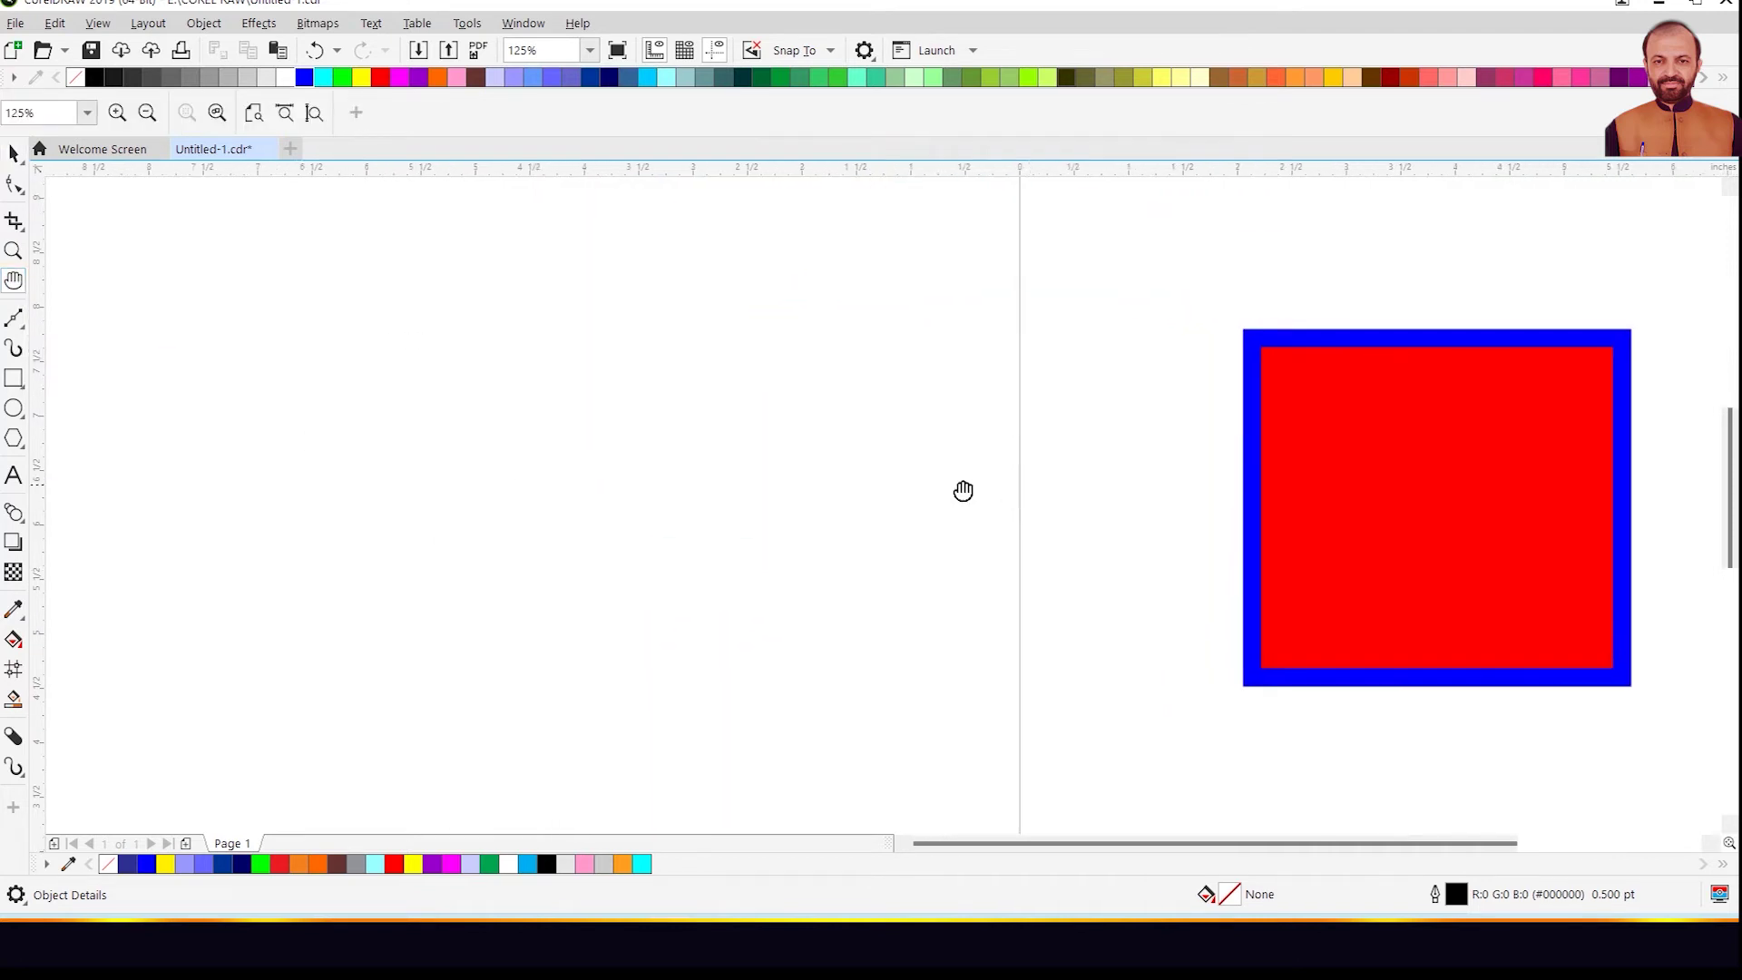
- Examine which tools are grouped under the Bézier, Polygon, Blend and Artistic Media tools
{"action": "left_click", "coordinate": [21, 325]}
{"action": "left_click", "coordinate": [105, 316]}
{"action": "left_click", "coordinate": [24, 326]}
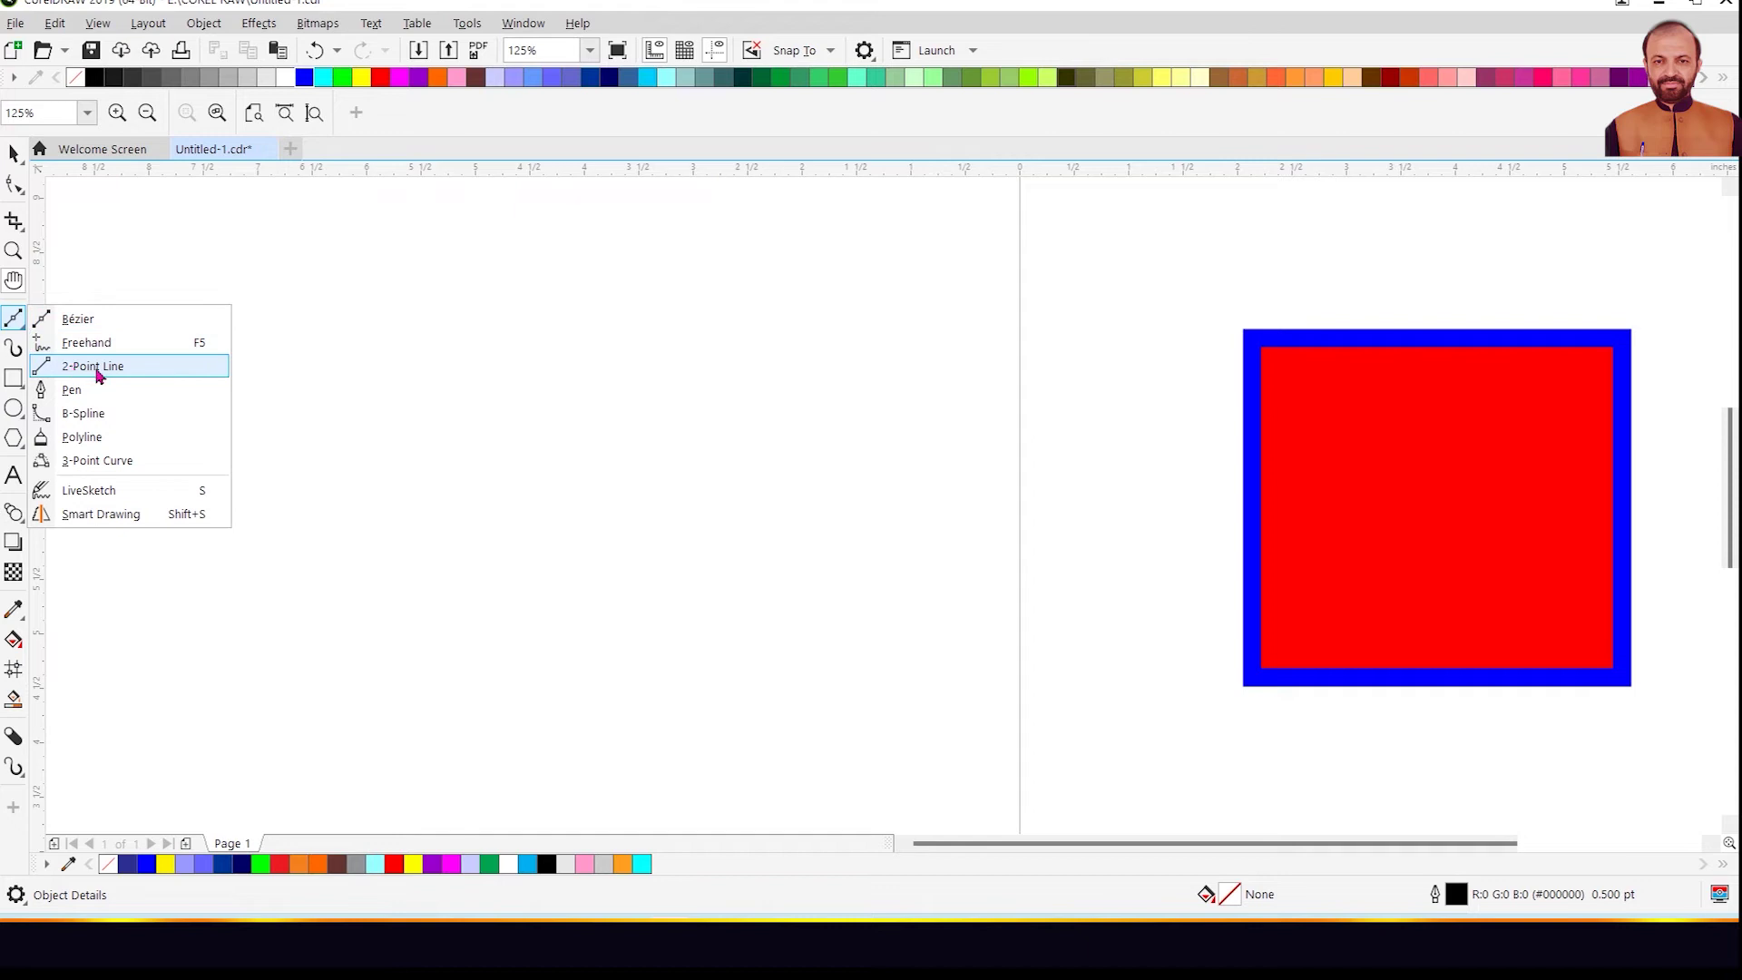
{"action": "left_click", "coordinate": [207, 541]}
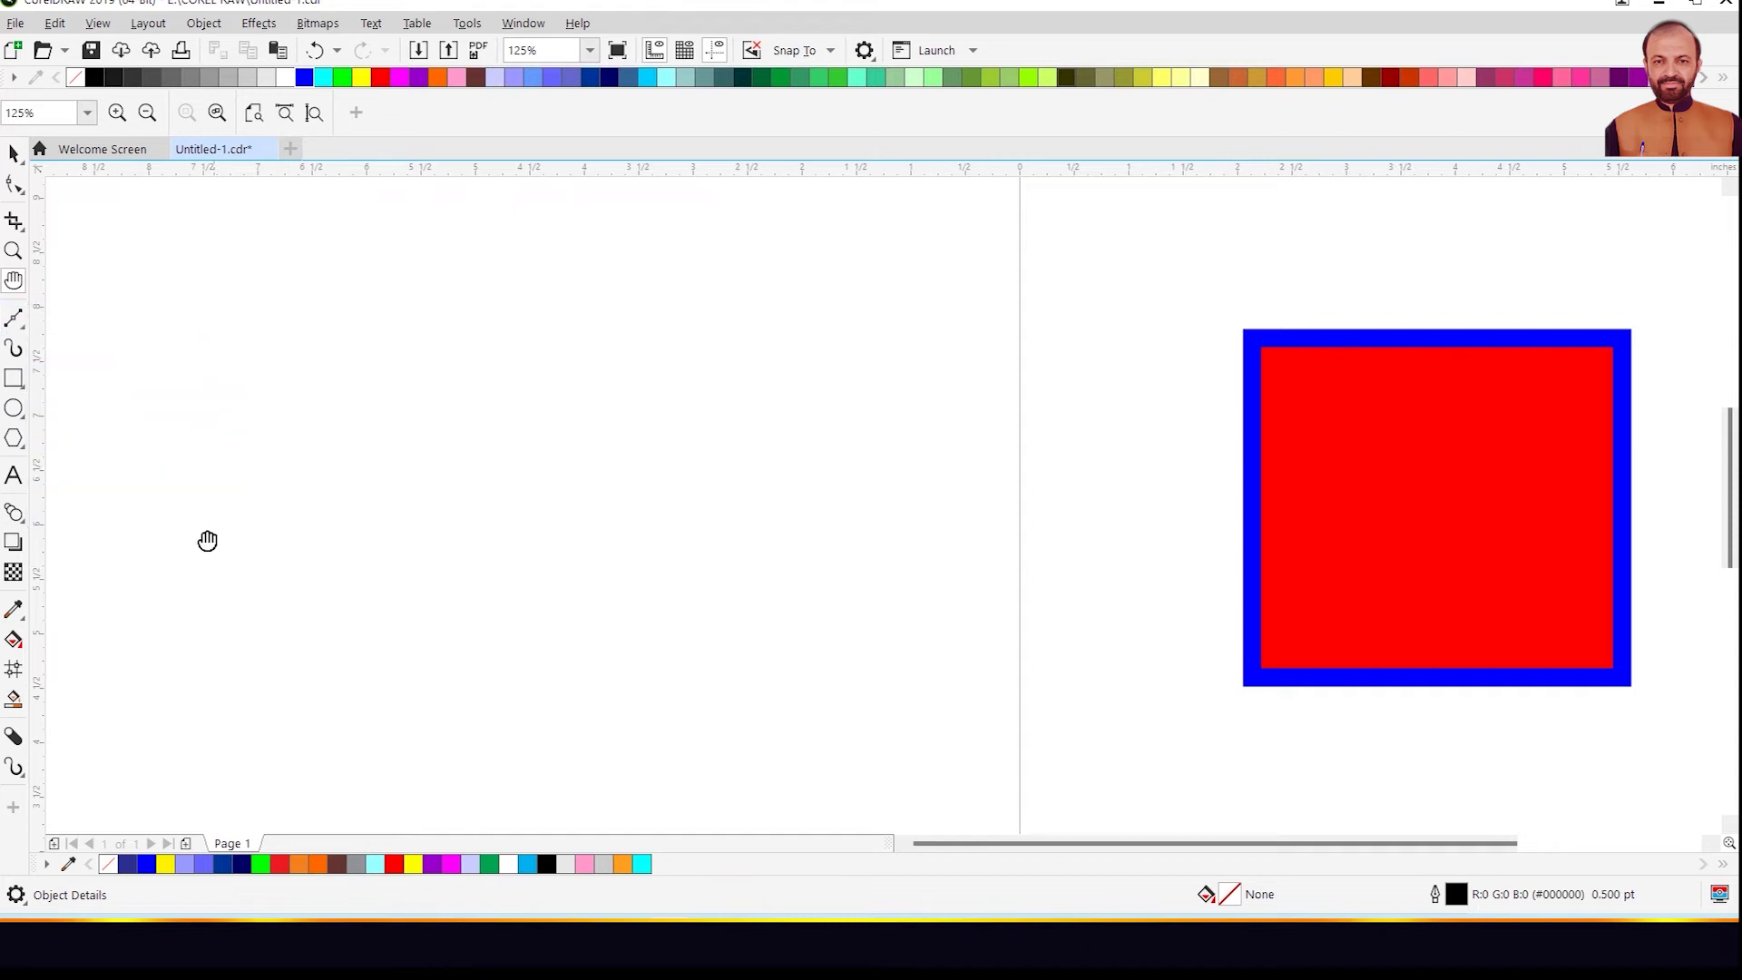
{"action": "left_click", "coordinate": [26, 454]}
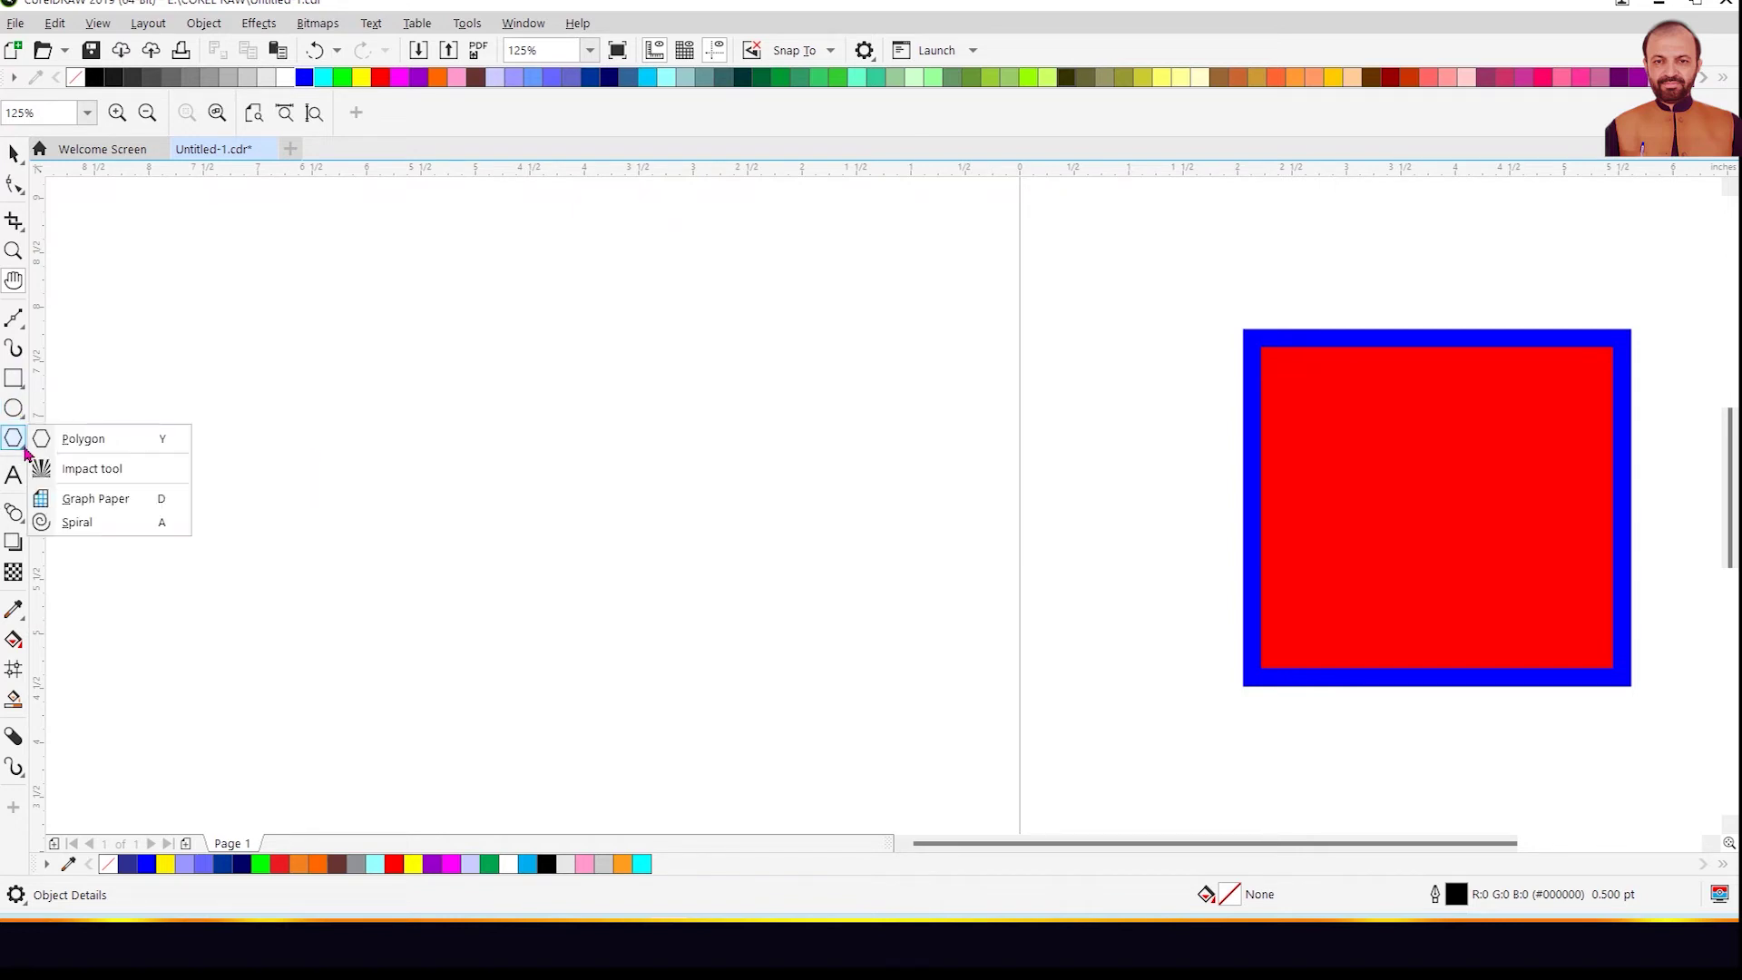
{"action": "left_click", "coordinate": [98, 390]}
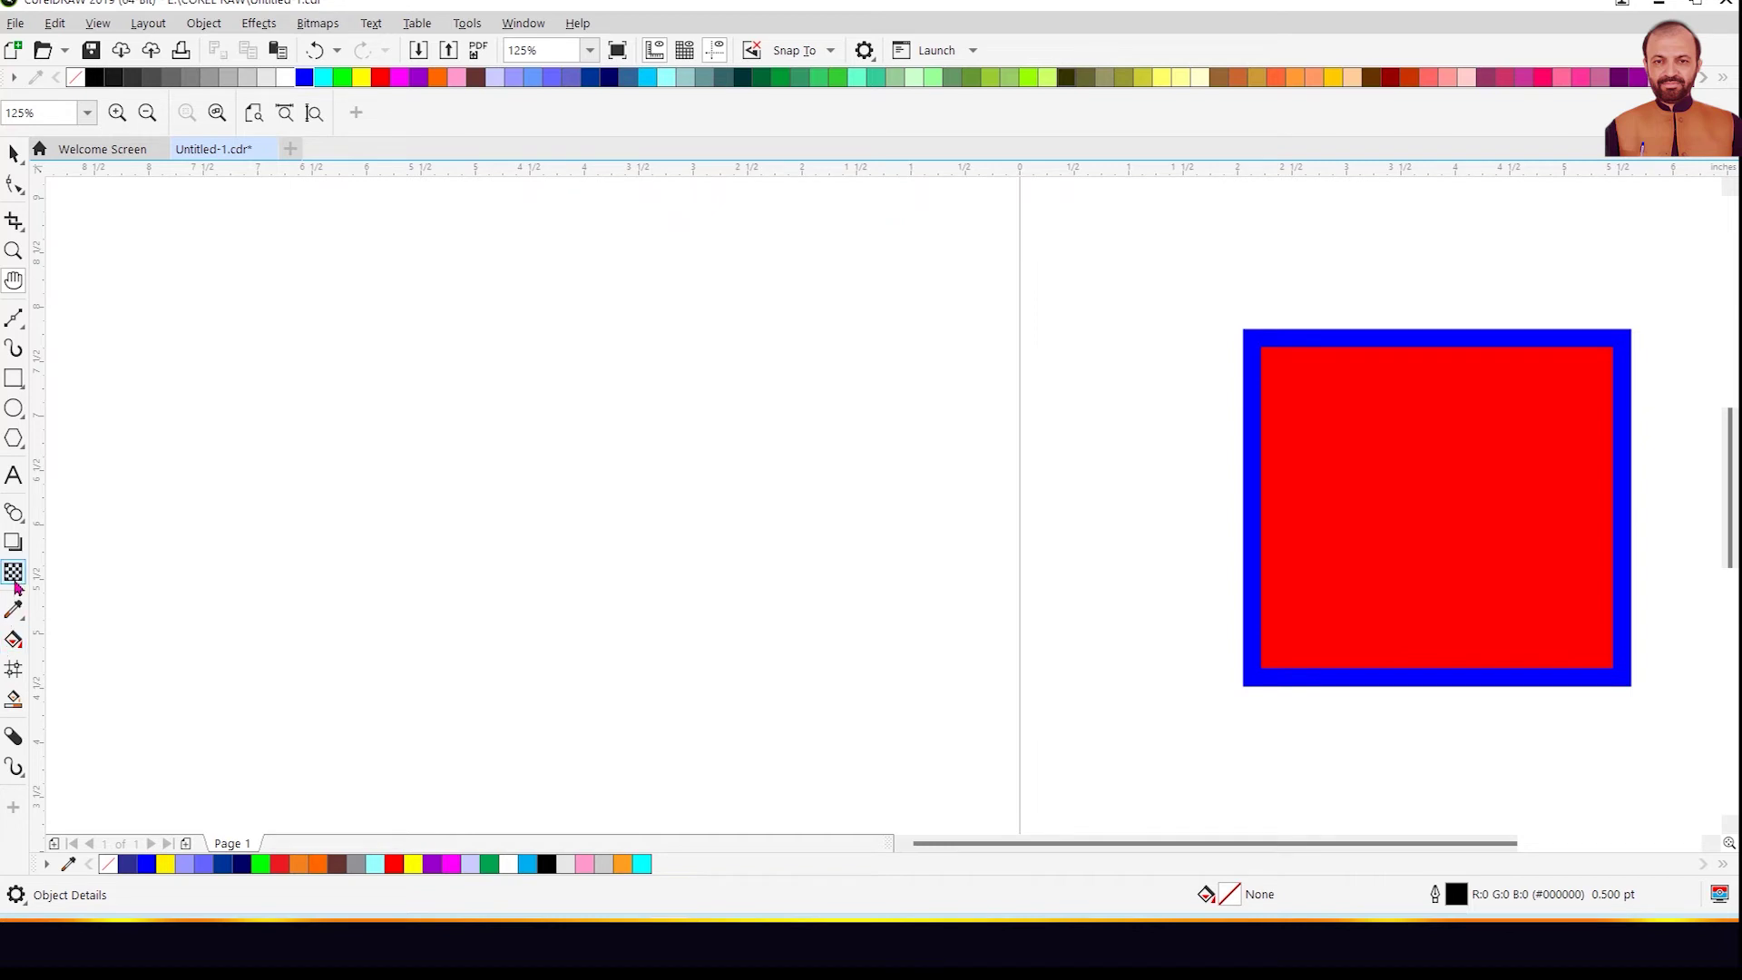
{"action": "left_click", "coordinate": [18, 522]}
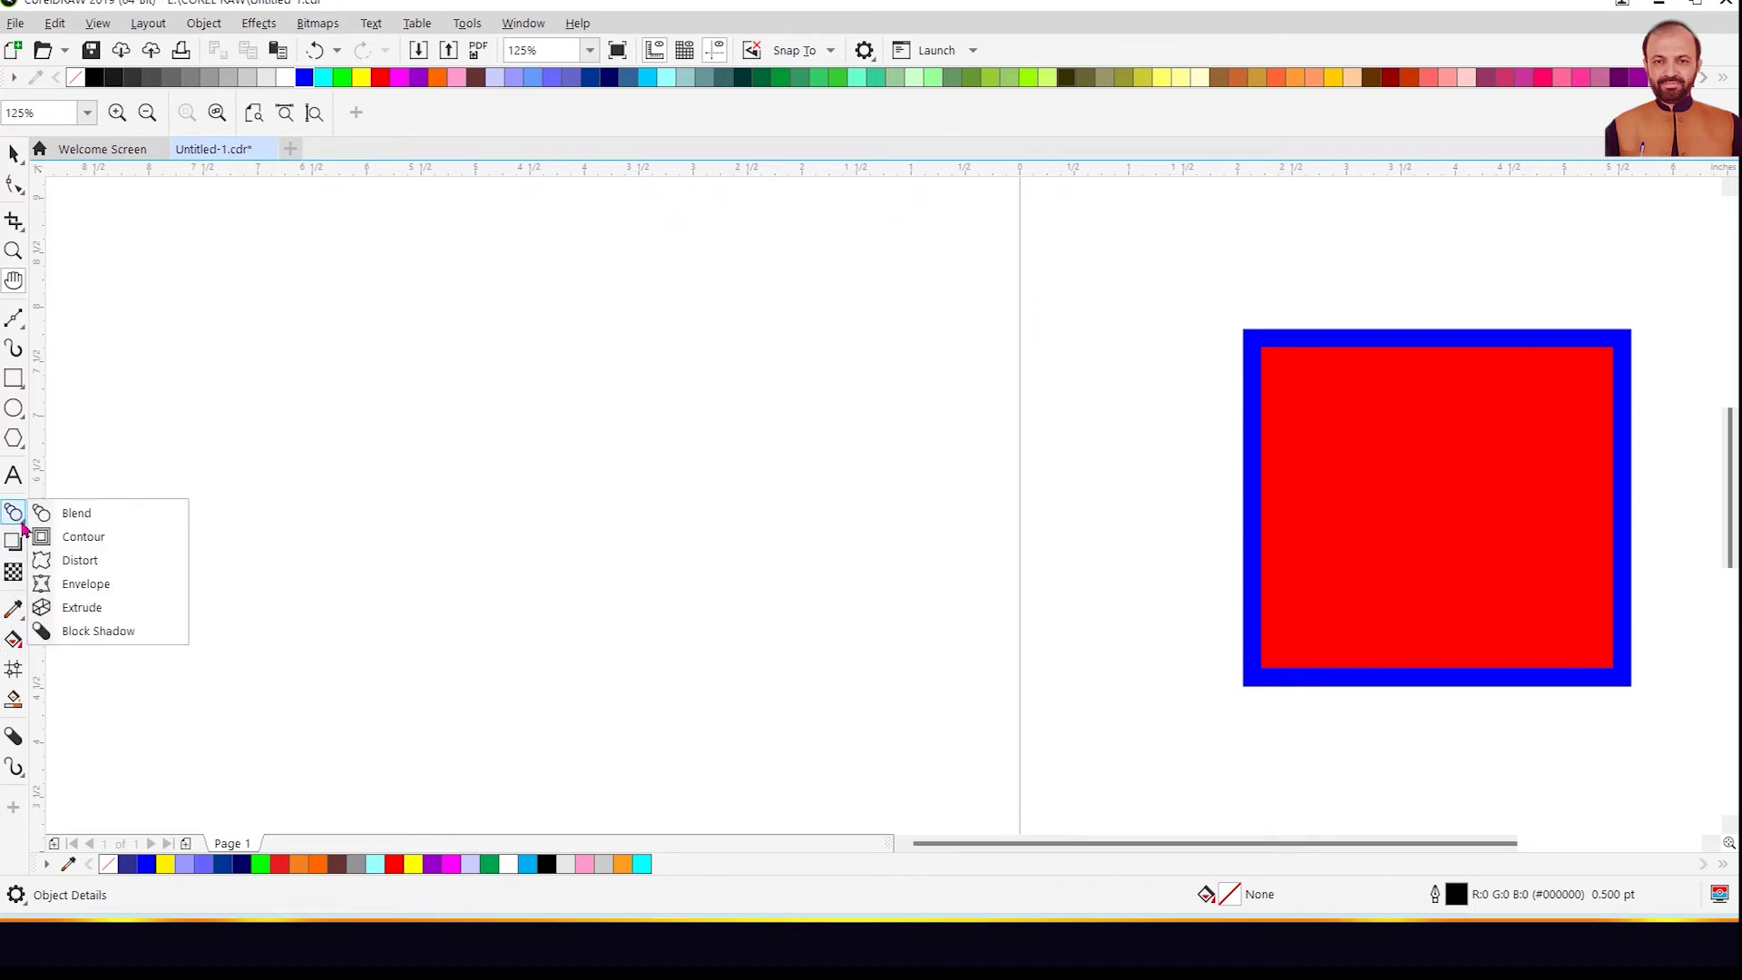
{"action": "left_click", "coordinate": [270, 442]}
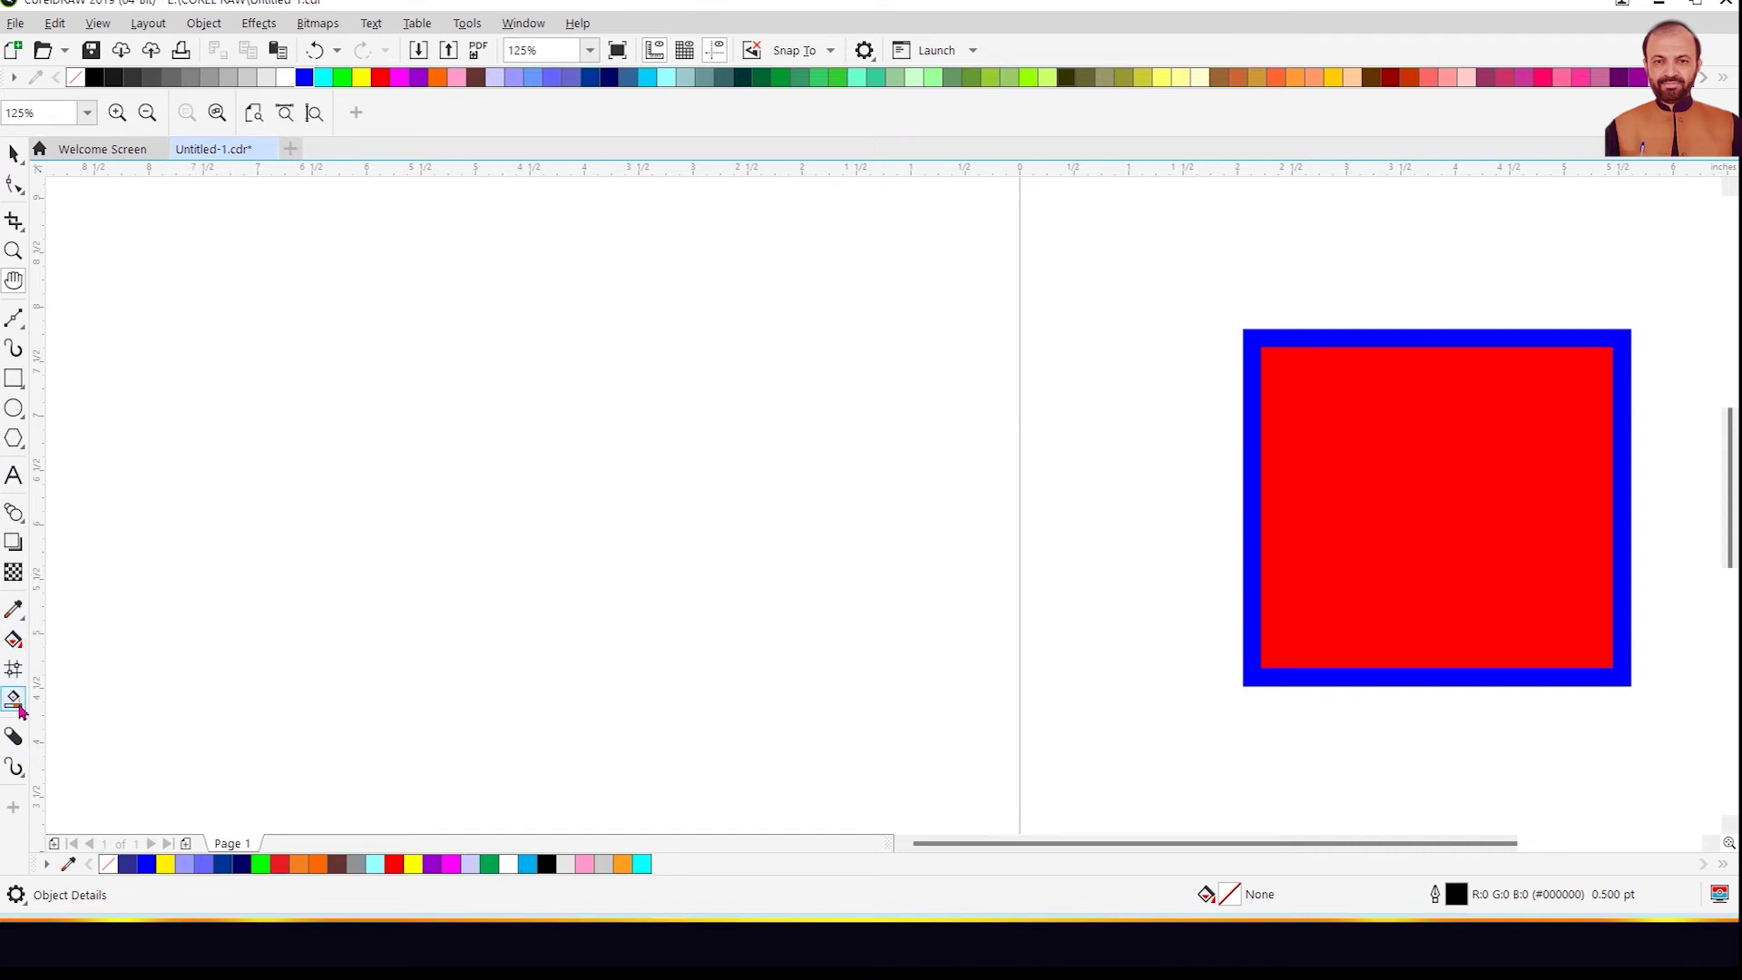
{"action": "left_click", "coordinate": [21, 784]}
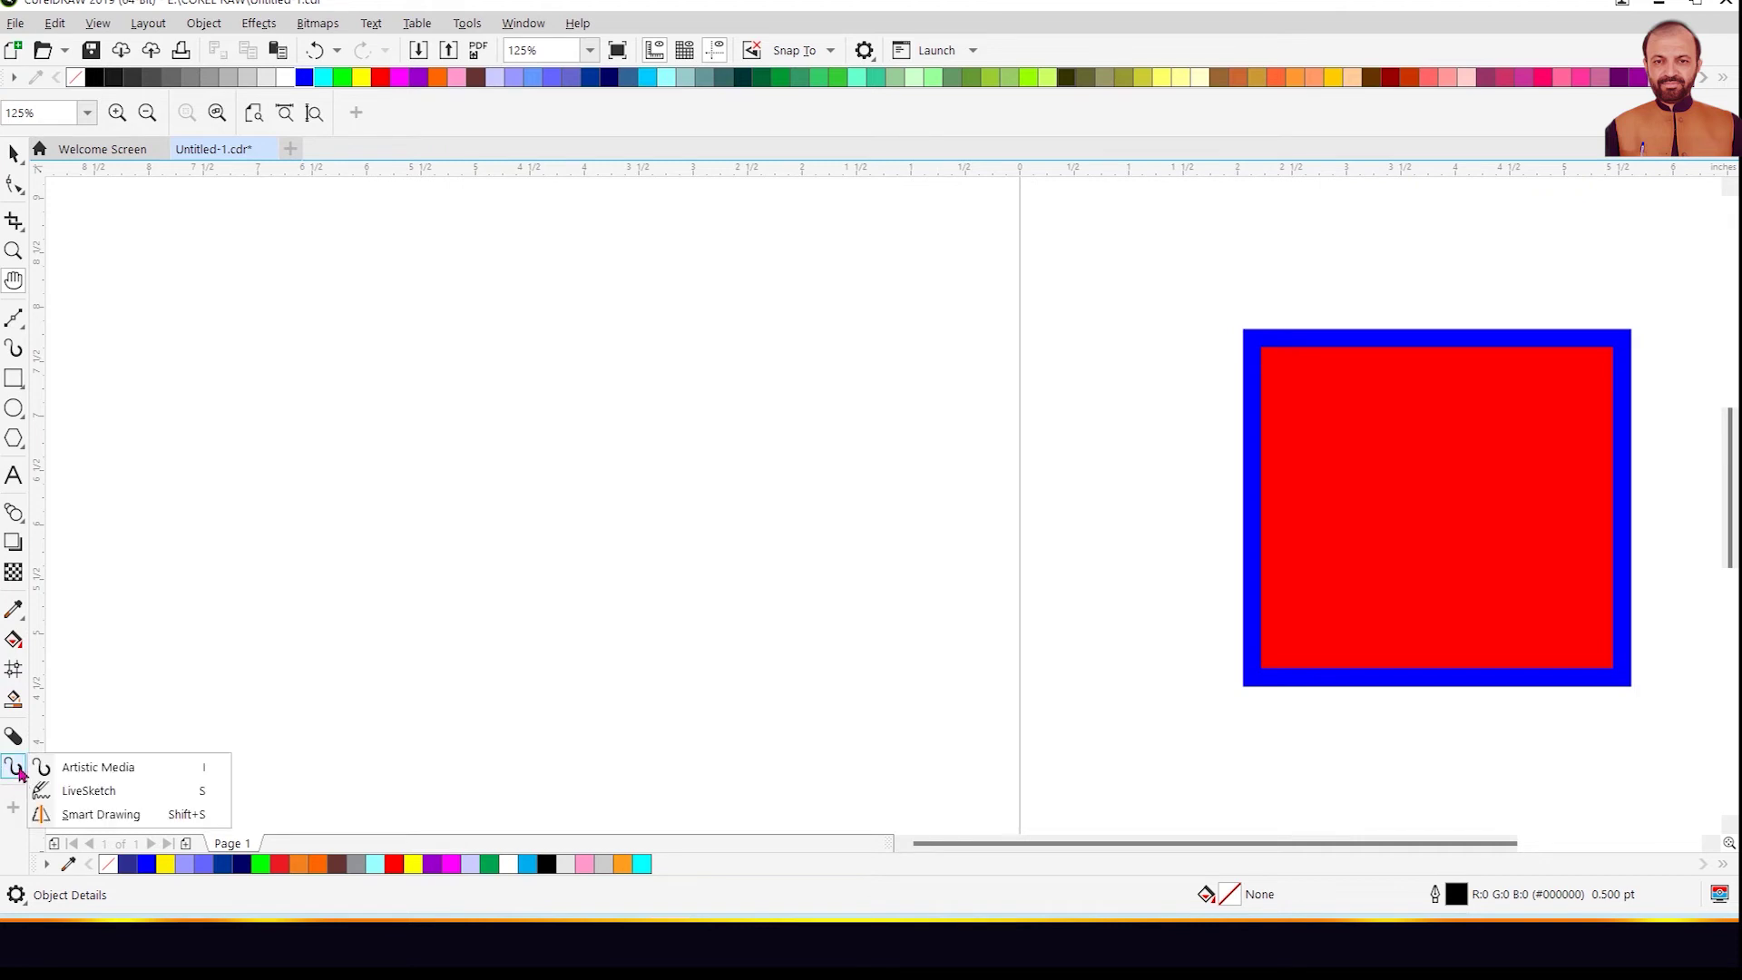
- Turn on proof colors for the drawing with the whole page in view
{"action": "left_click", "coordinate": [274, 648]}
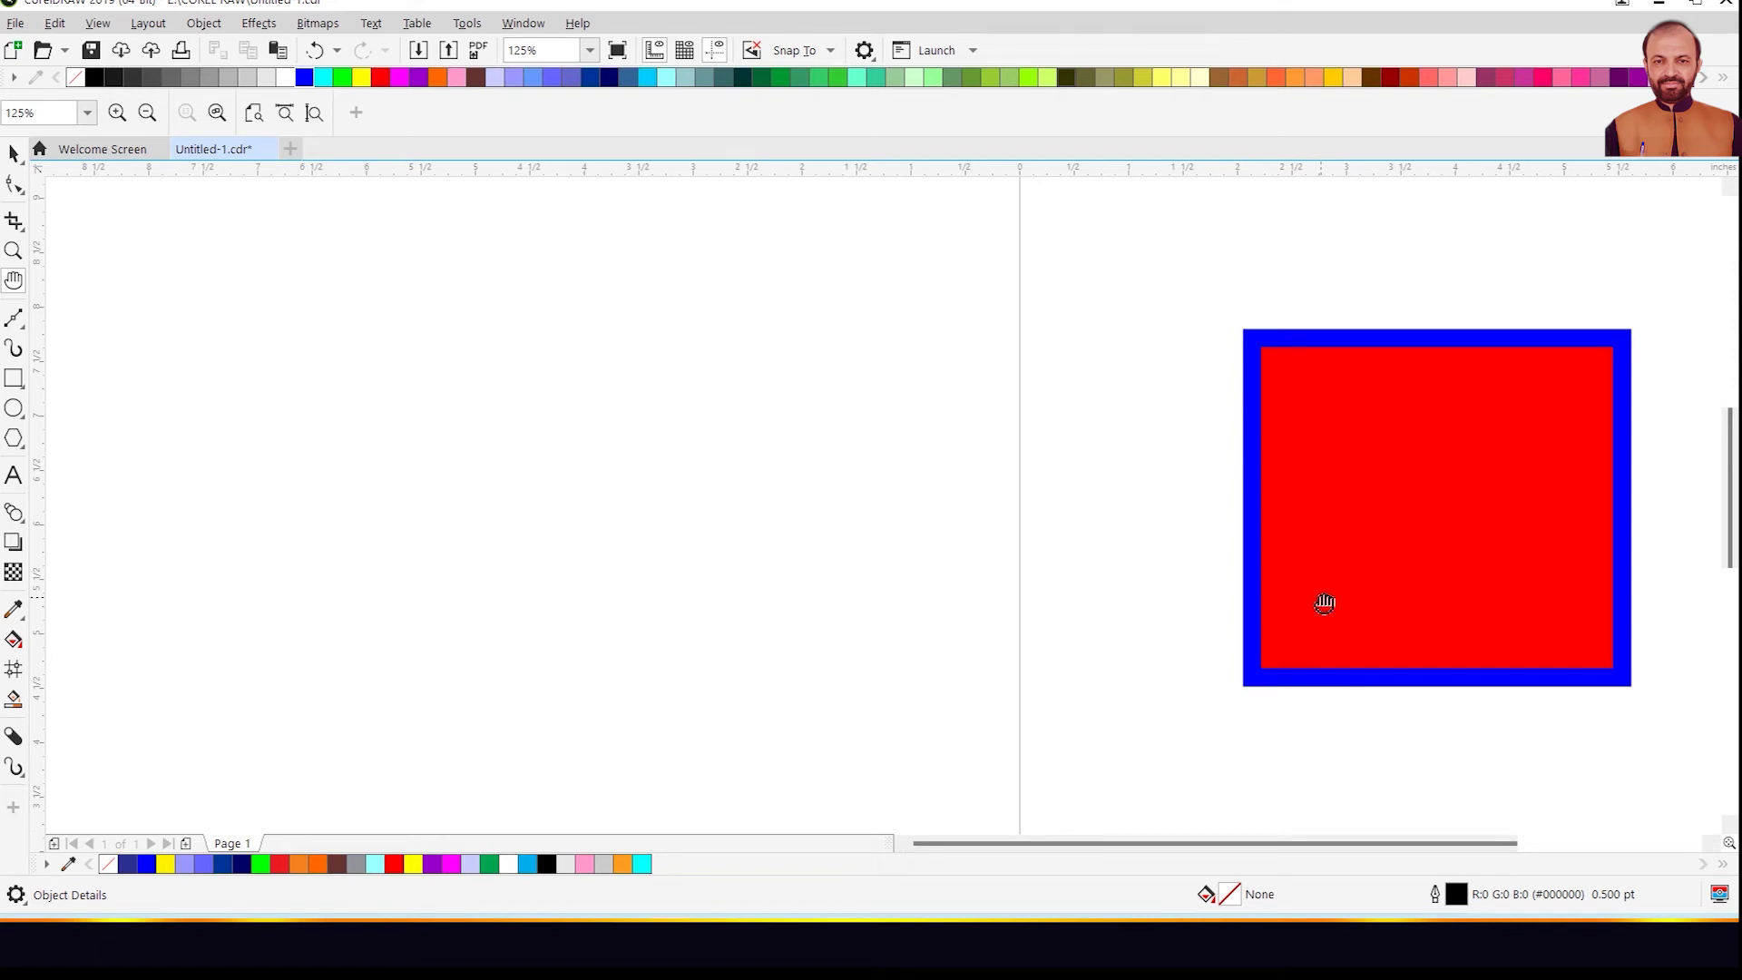
{"action": "left_click_drag", "start_coordinate": [1326, 603], "coordinate": [672, 540]}
{"action": "scroll", "coordinate": [704, 572], "scroll_direction": "down", "scroll_amount": 2}
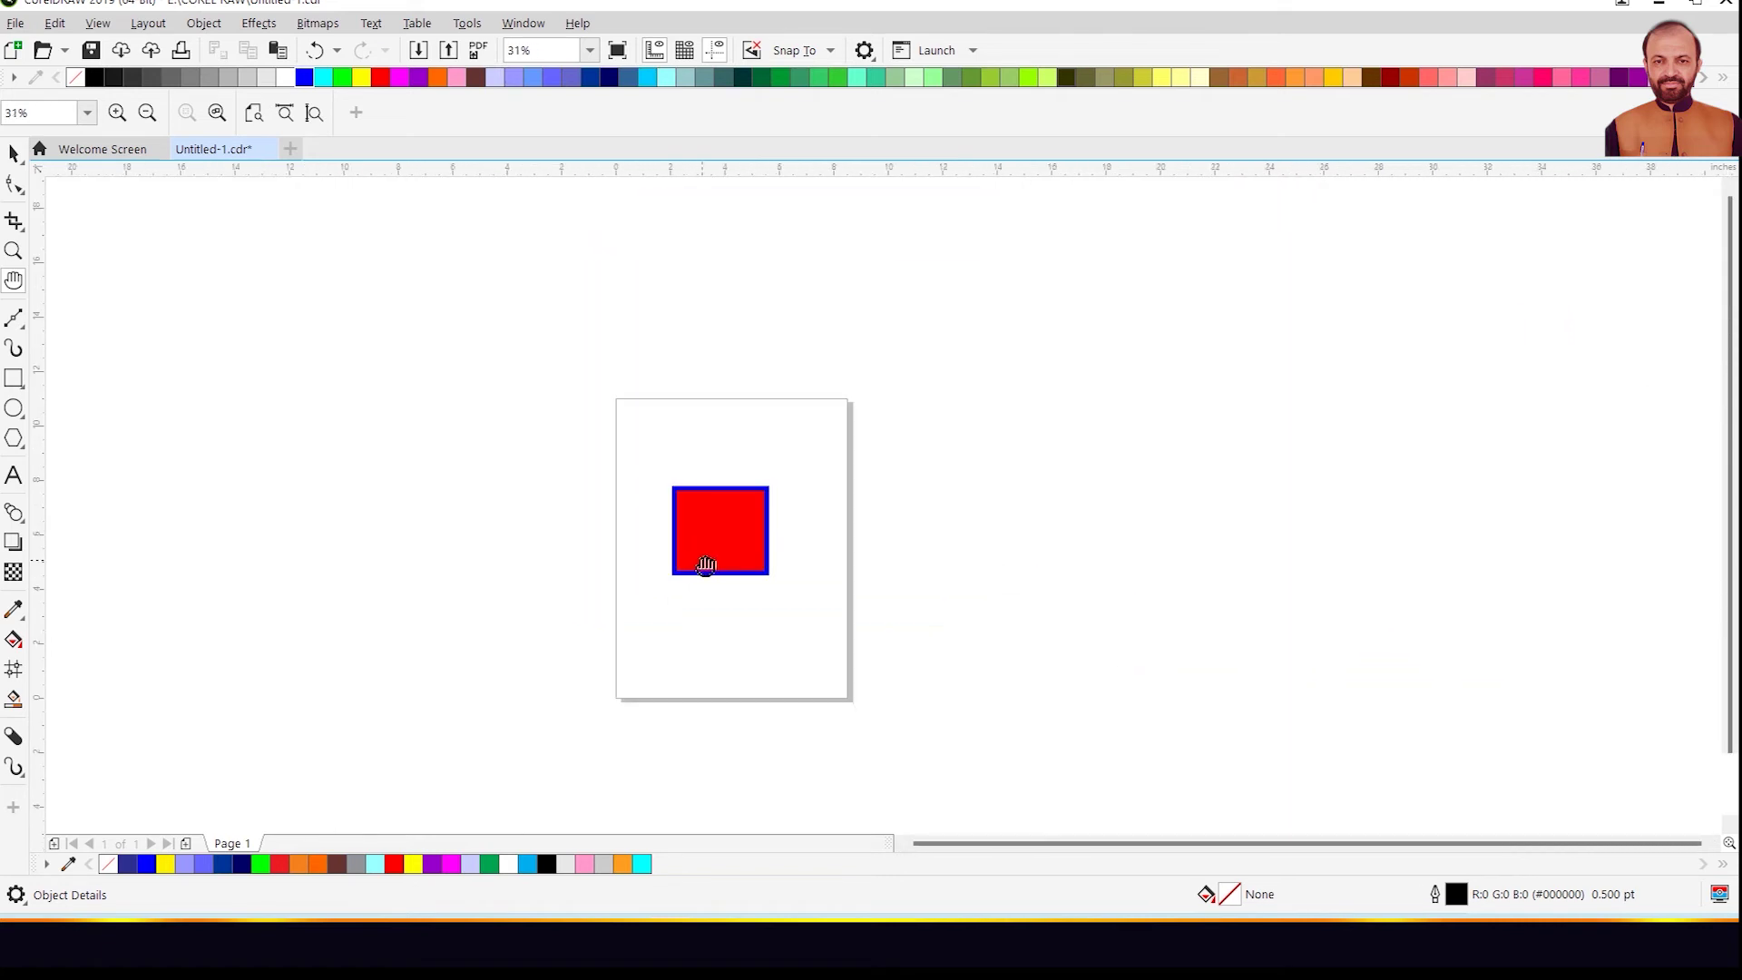
{"action": "scroll", "coordinate": [645, 594], "scroll_direction": "up", "scroll_amount": 1}
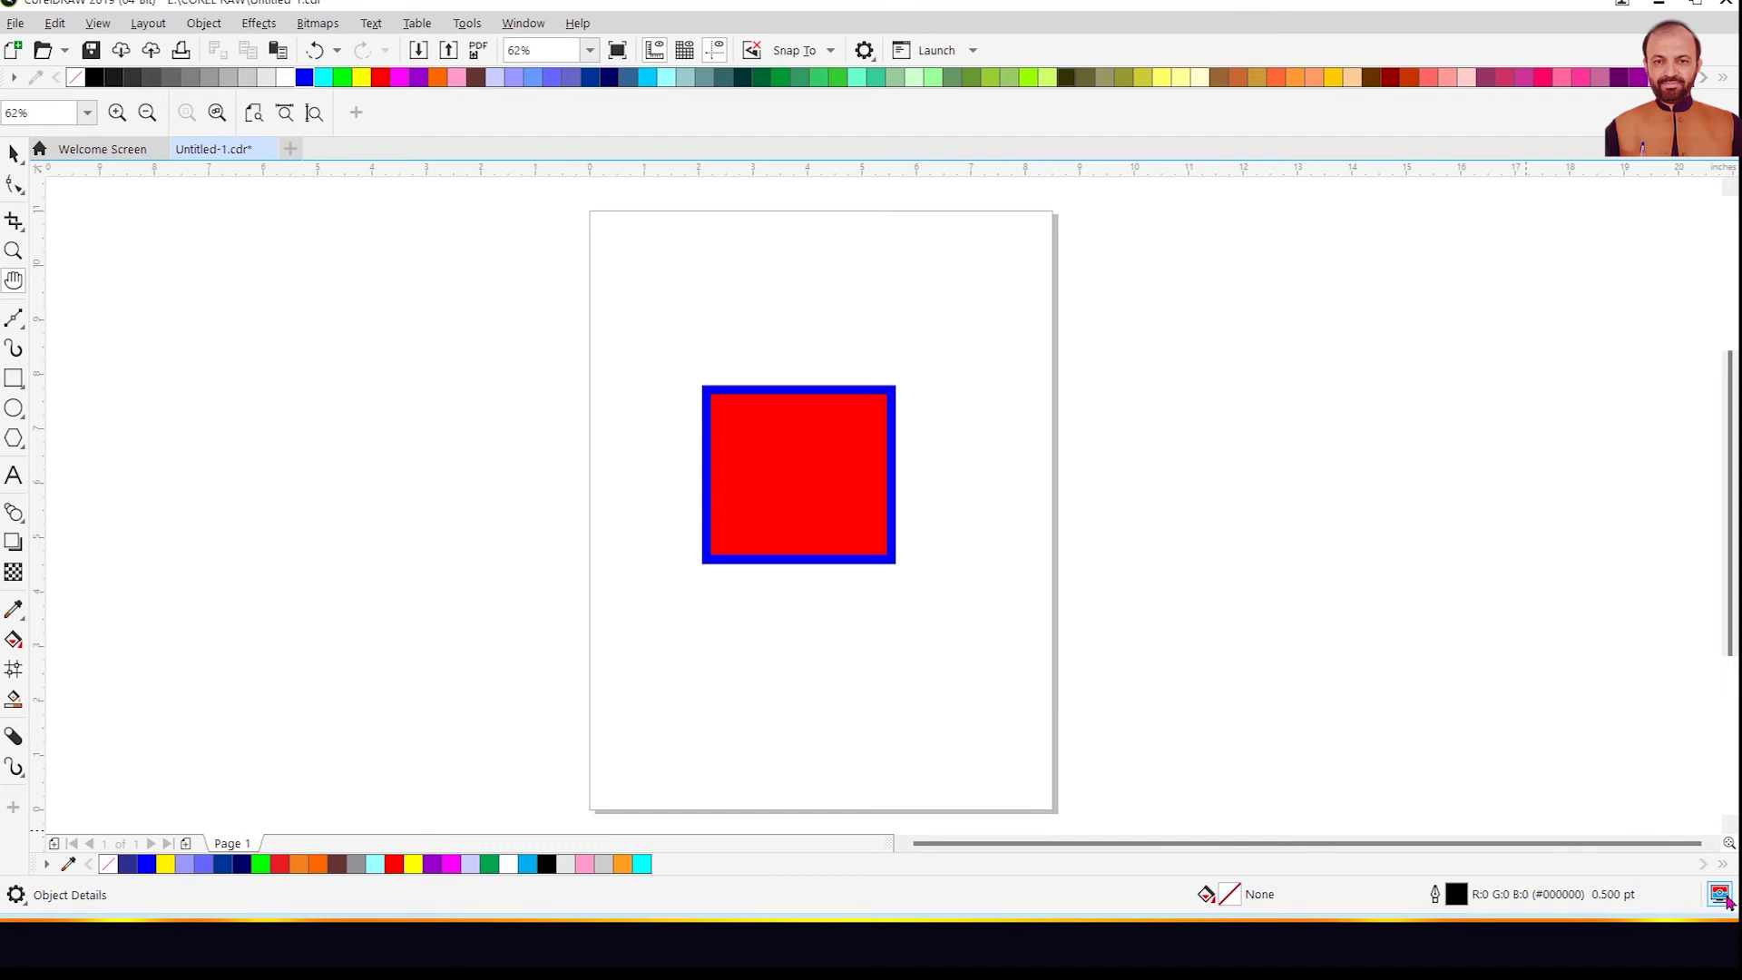
{"action": "left_click", "coordinate": [1727, 899]}
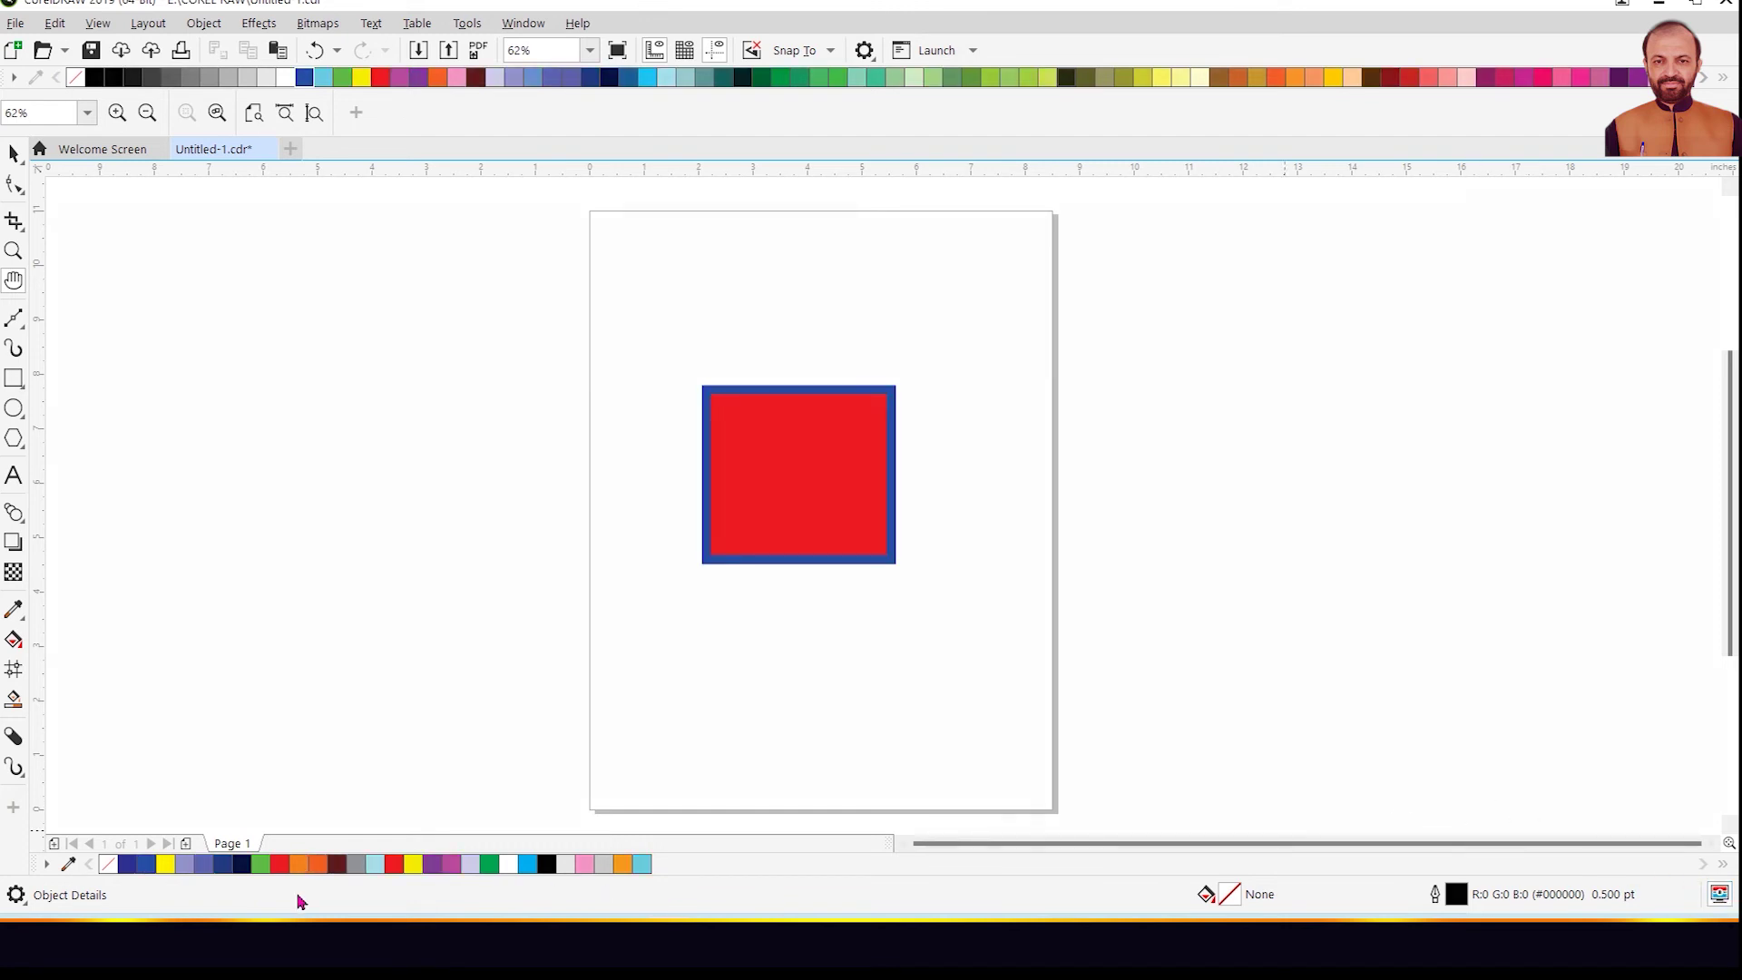
- Select the red rectangle with the Pick tool and set the status bar to show Object Details
{"action": "left_click", "coordinate": [20, 900]}
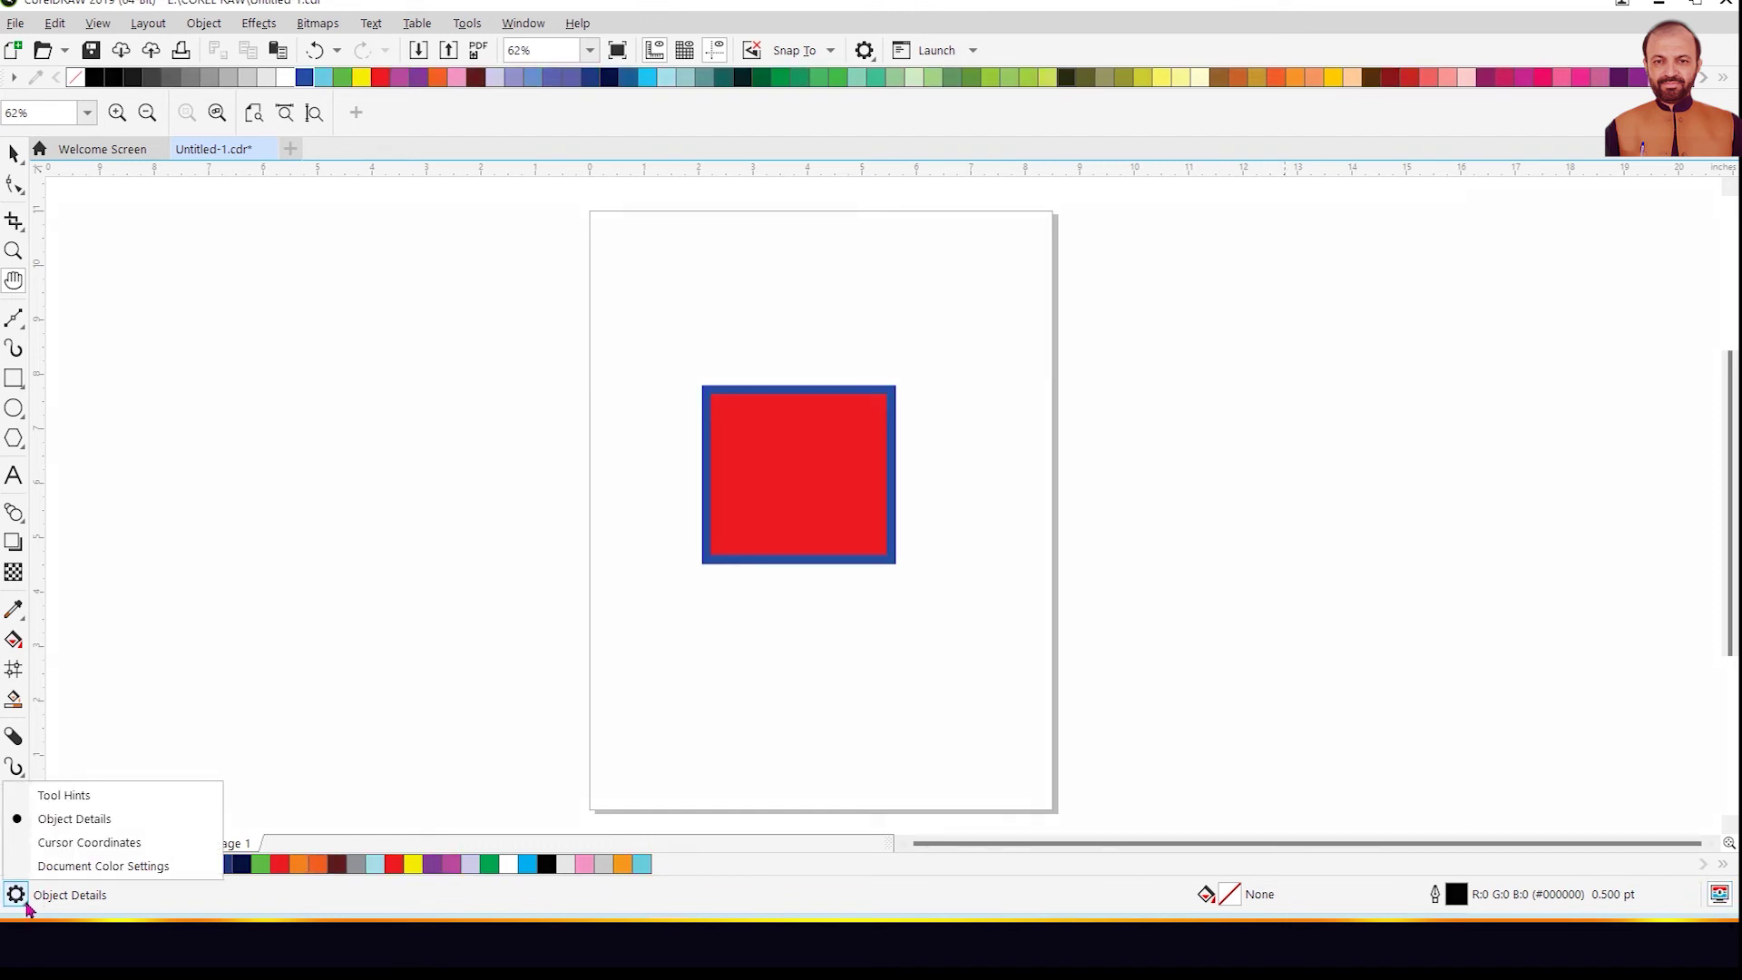
{"action": "left_click", "coordinate": [836, 532]}
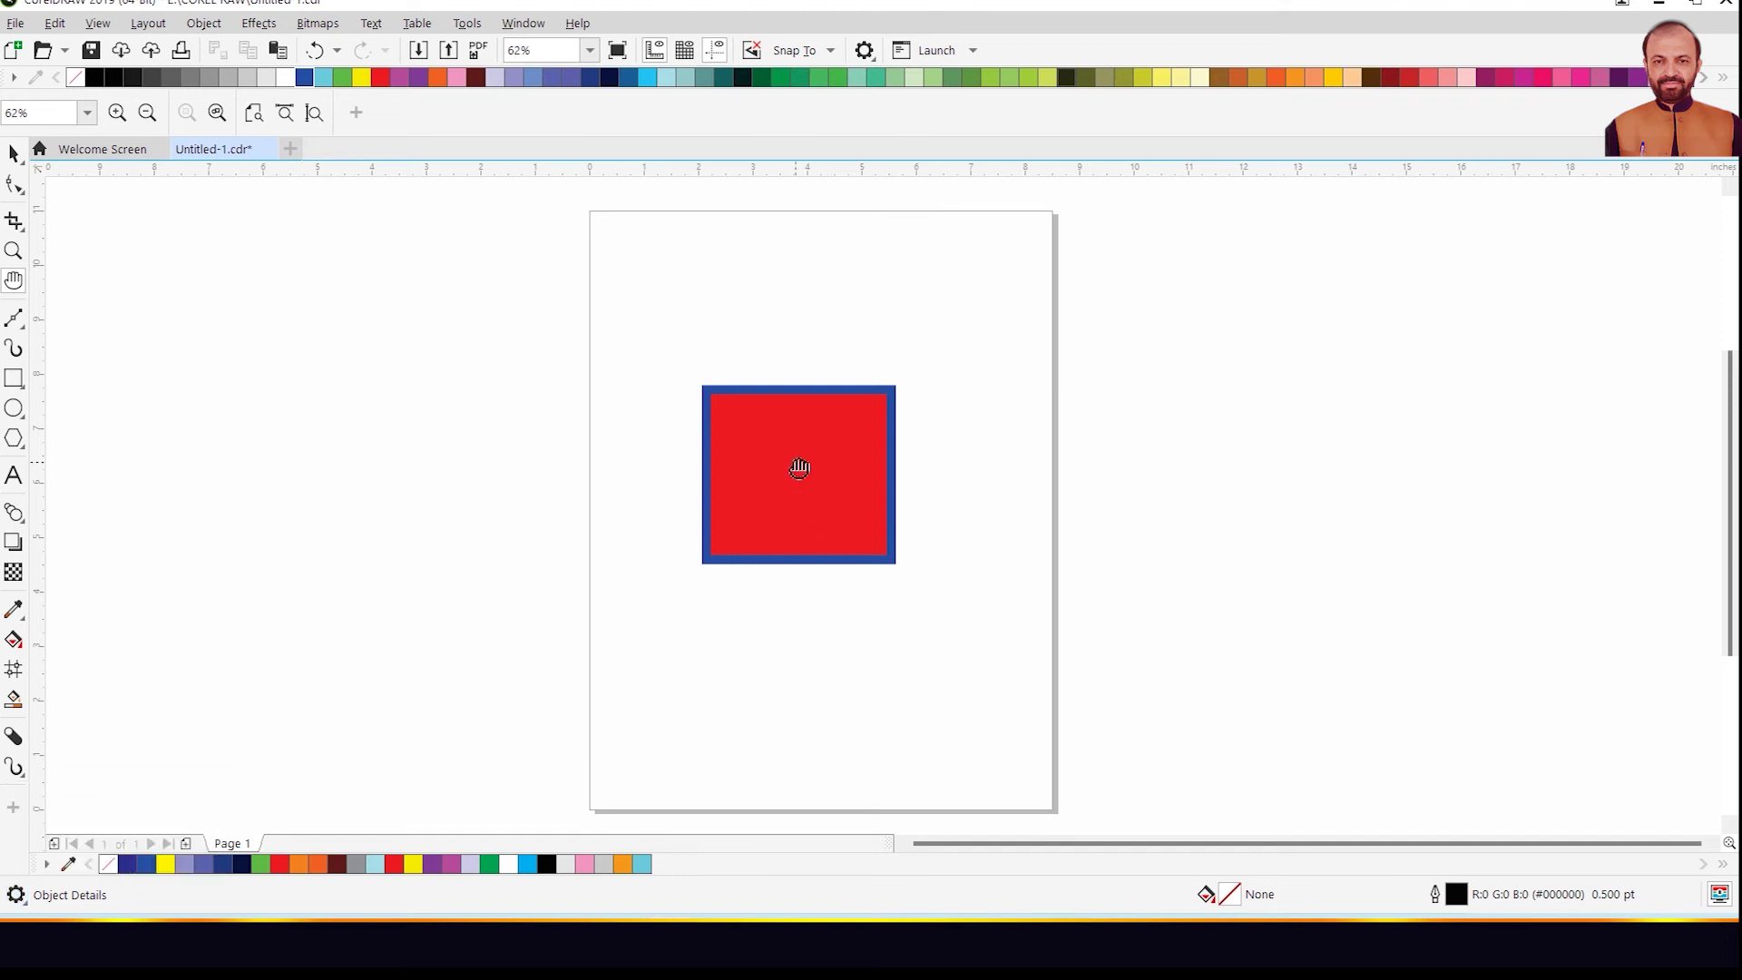
{"action": "left_click", "coordinate": [13, 154]}
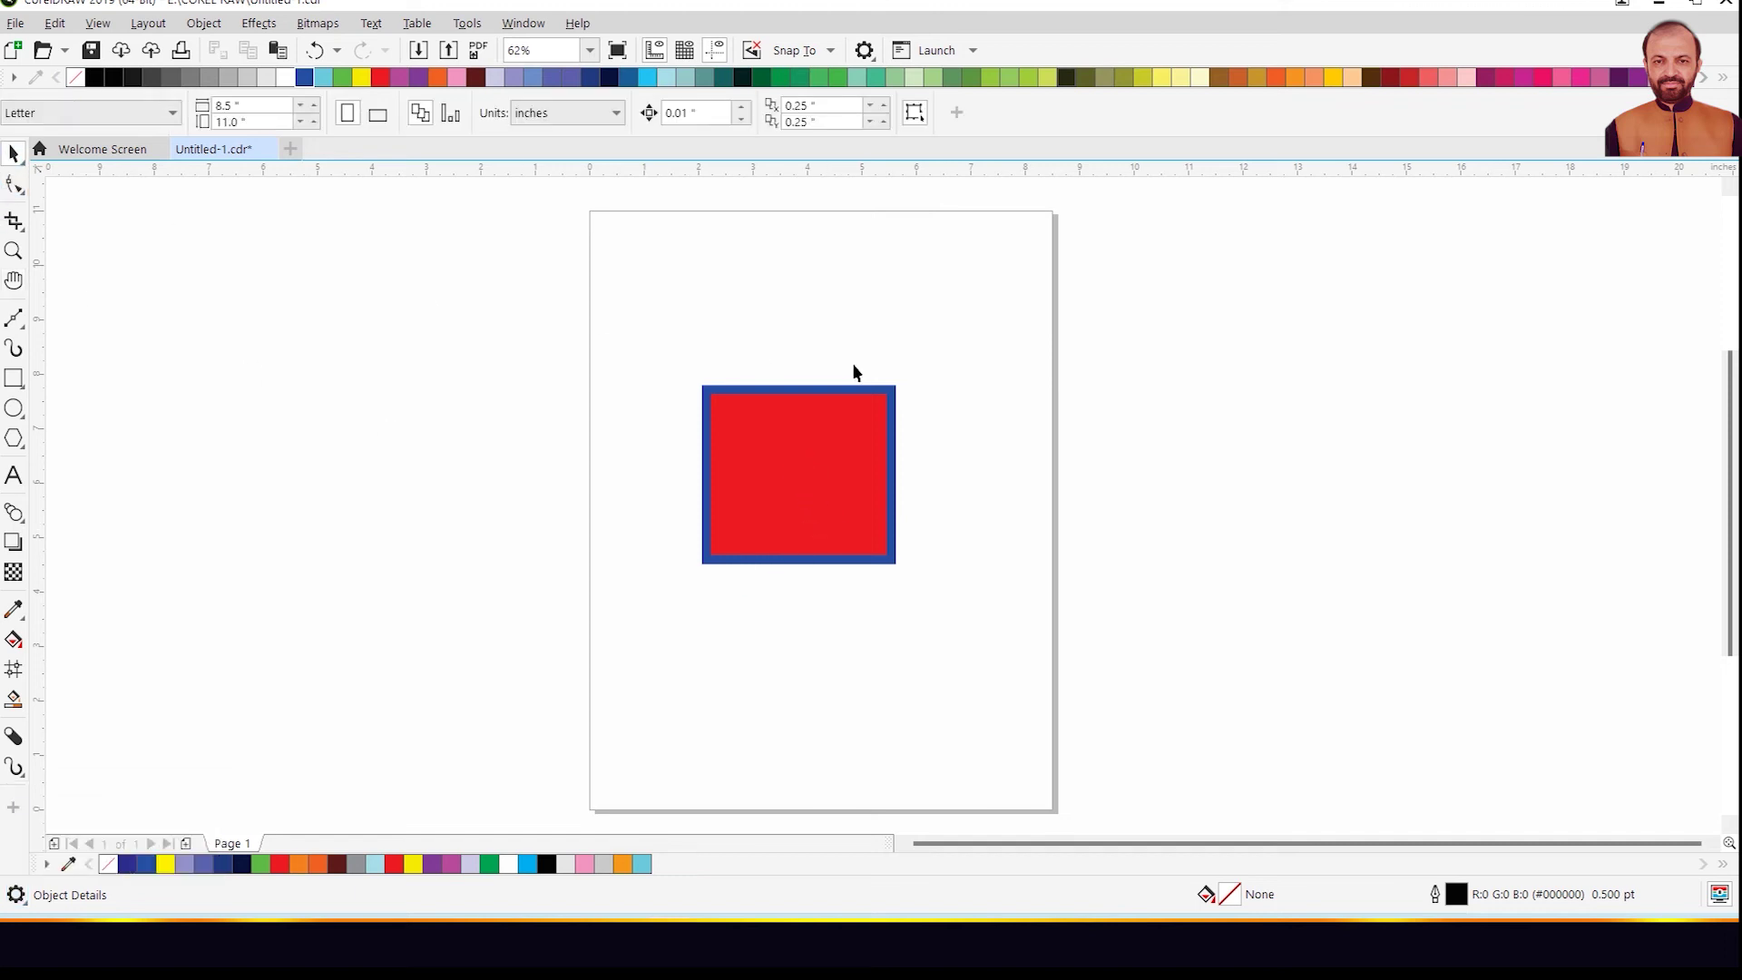
{"action": "left_click", "coordinate": [836, 437]}
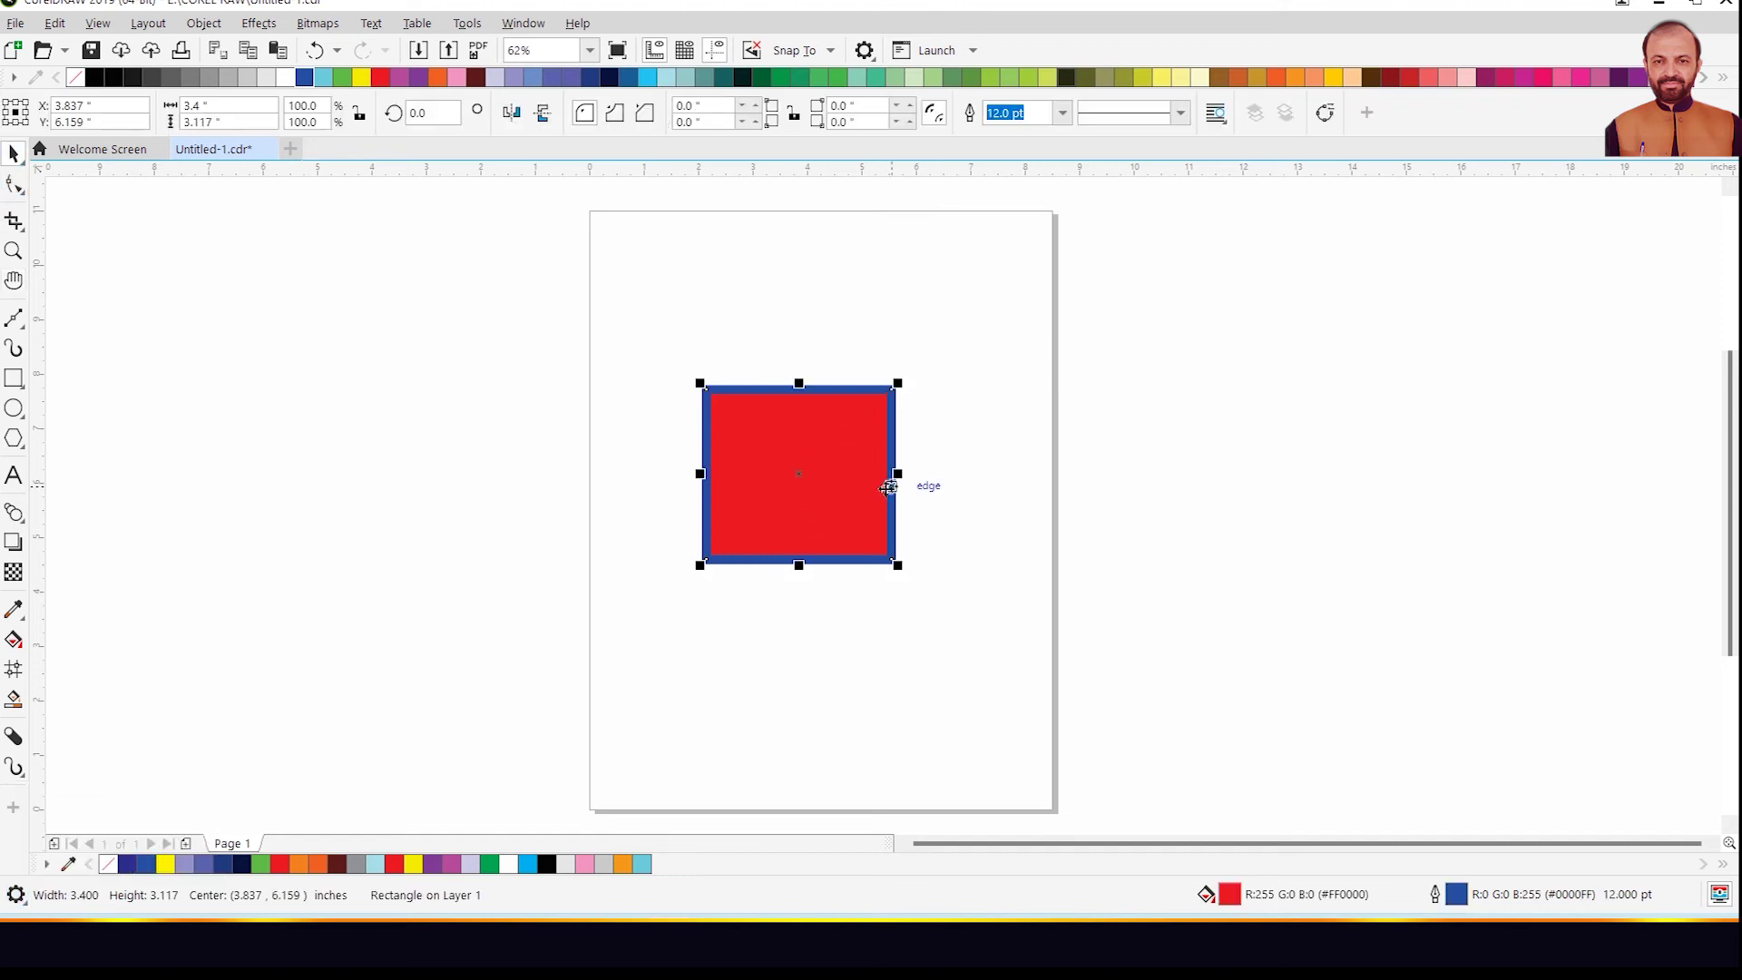
{"action": "left_click", "coordinate": [16, 896]}
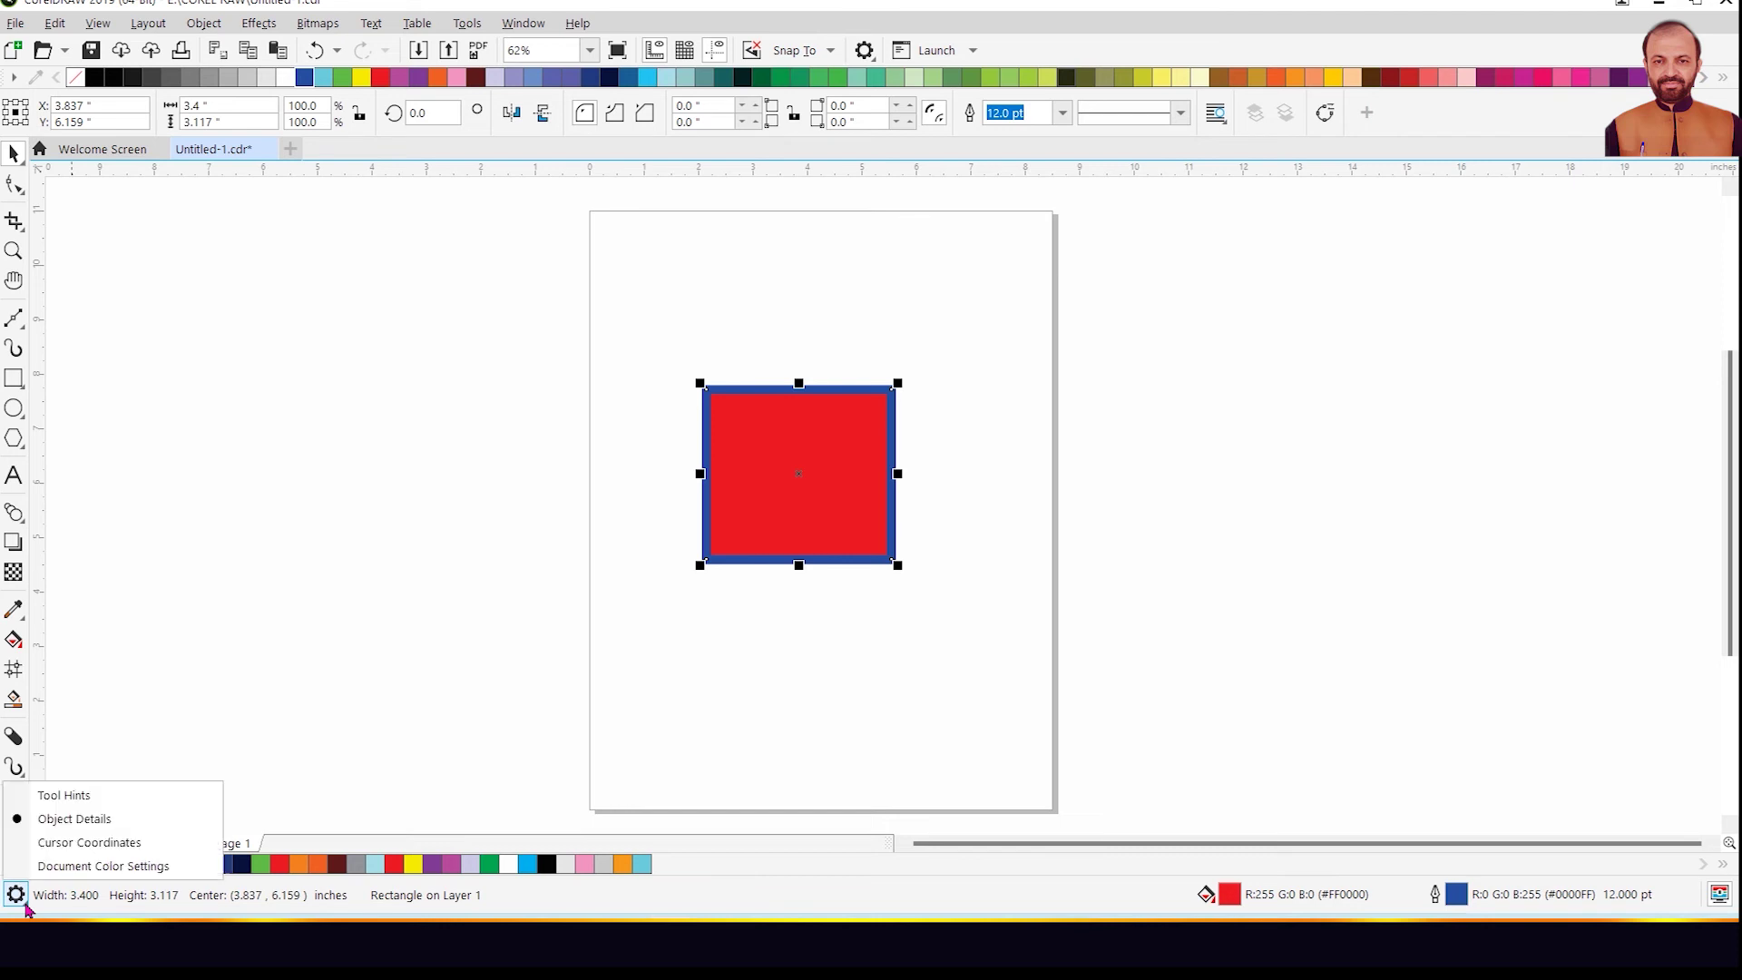
{"action": "left_click", "coordinate": [66, 819]}
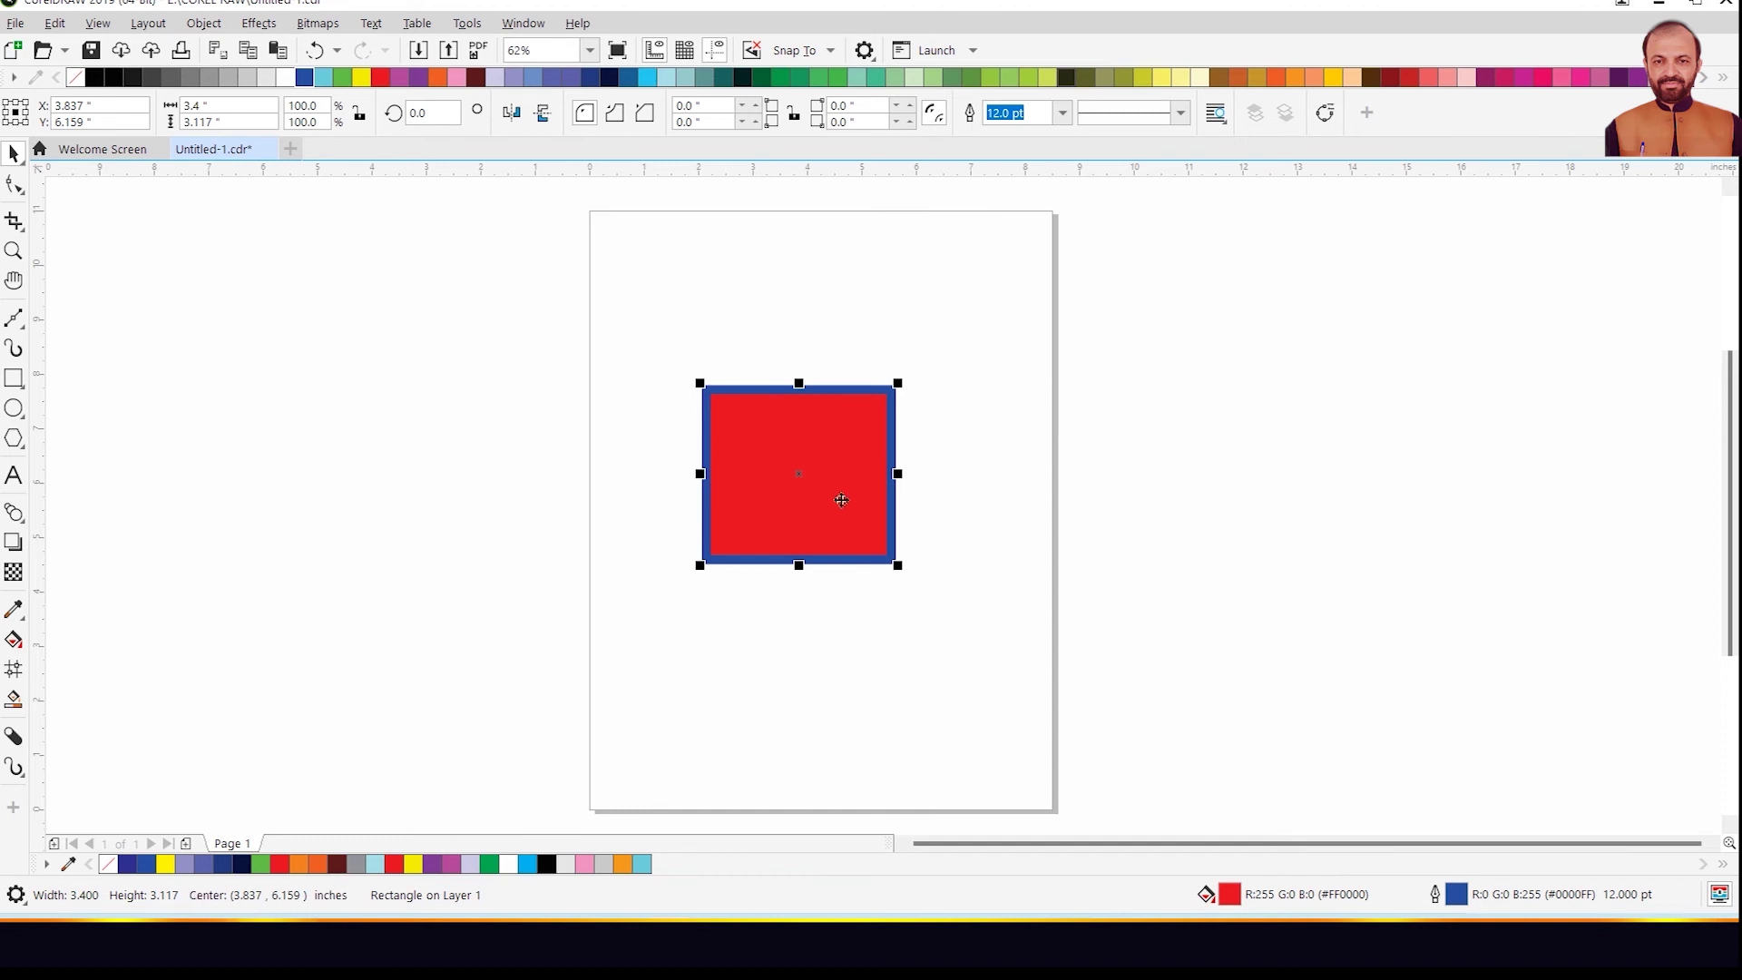
- Set the drawing units to inches with nothing selected and check the rectangle's dimensions in that unit
{"action": "left_click", "coordinate": [876, 325]}
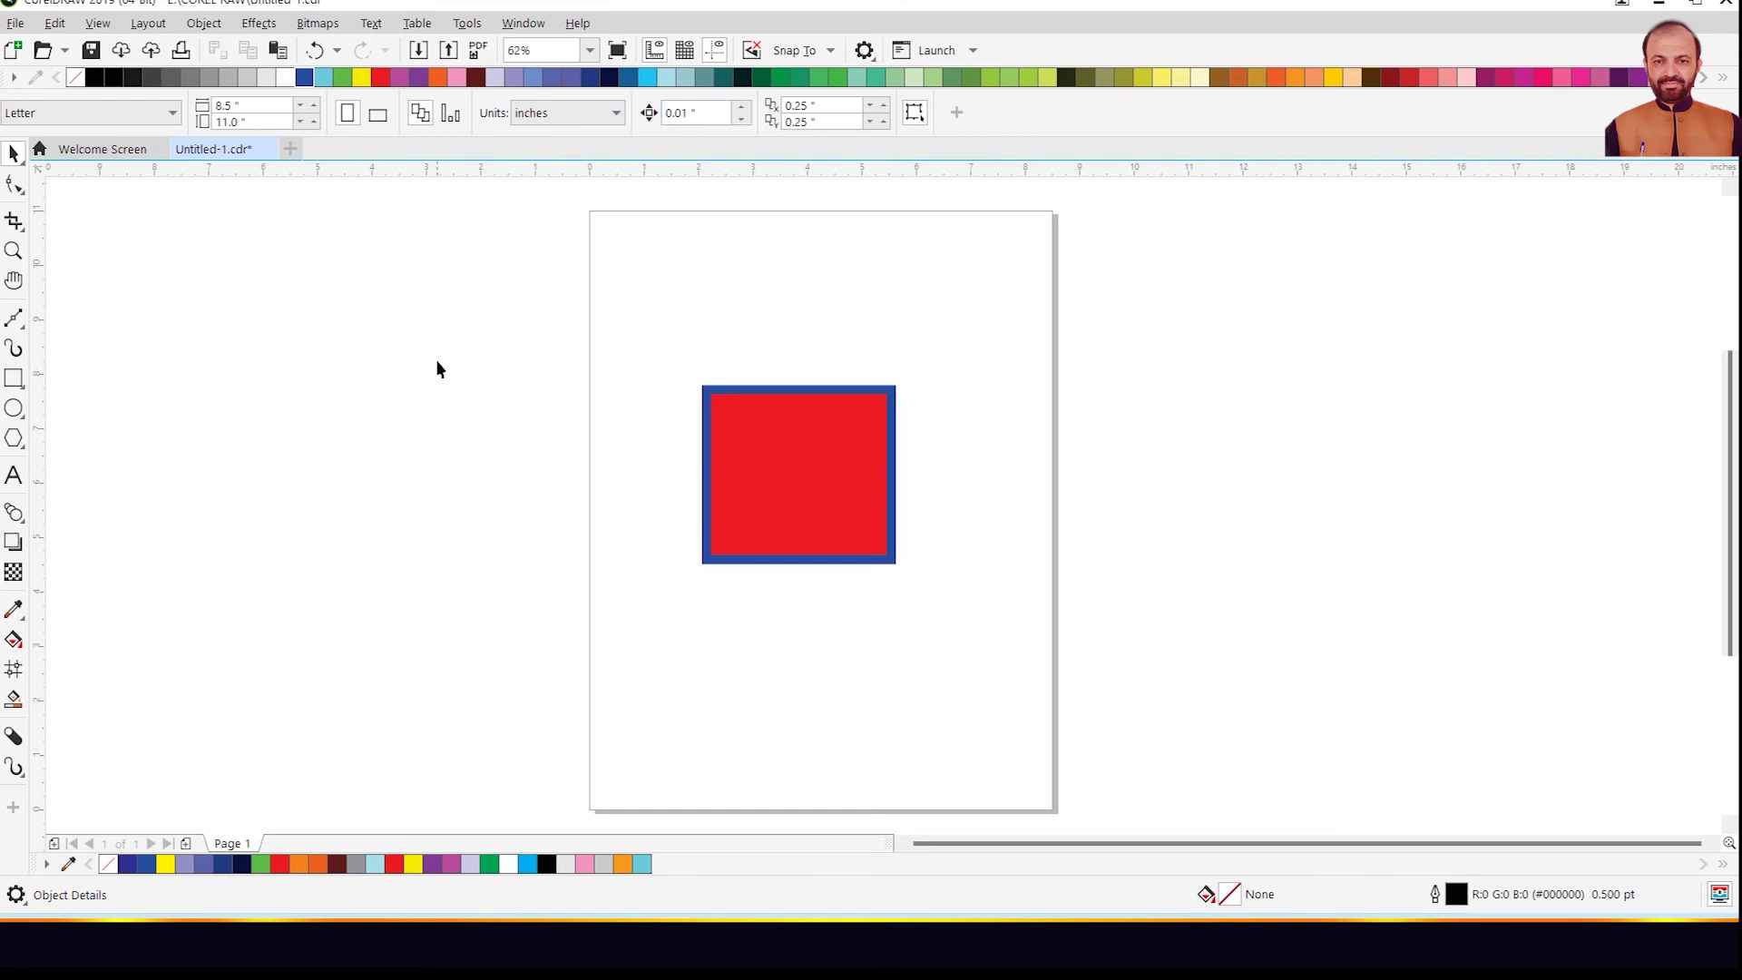
{"action": "left_click", "coordinate": [599, 119]}
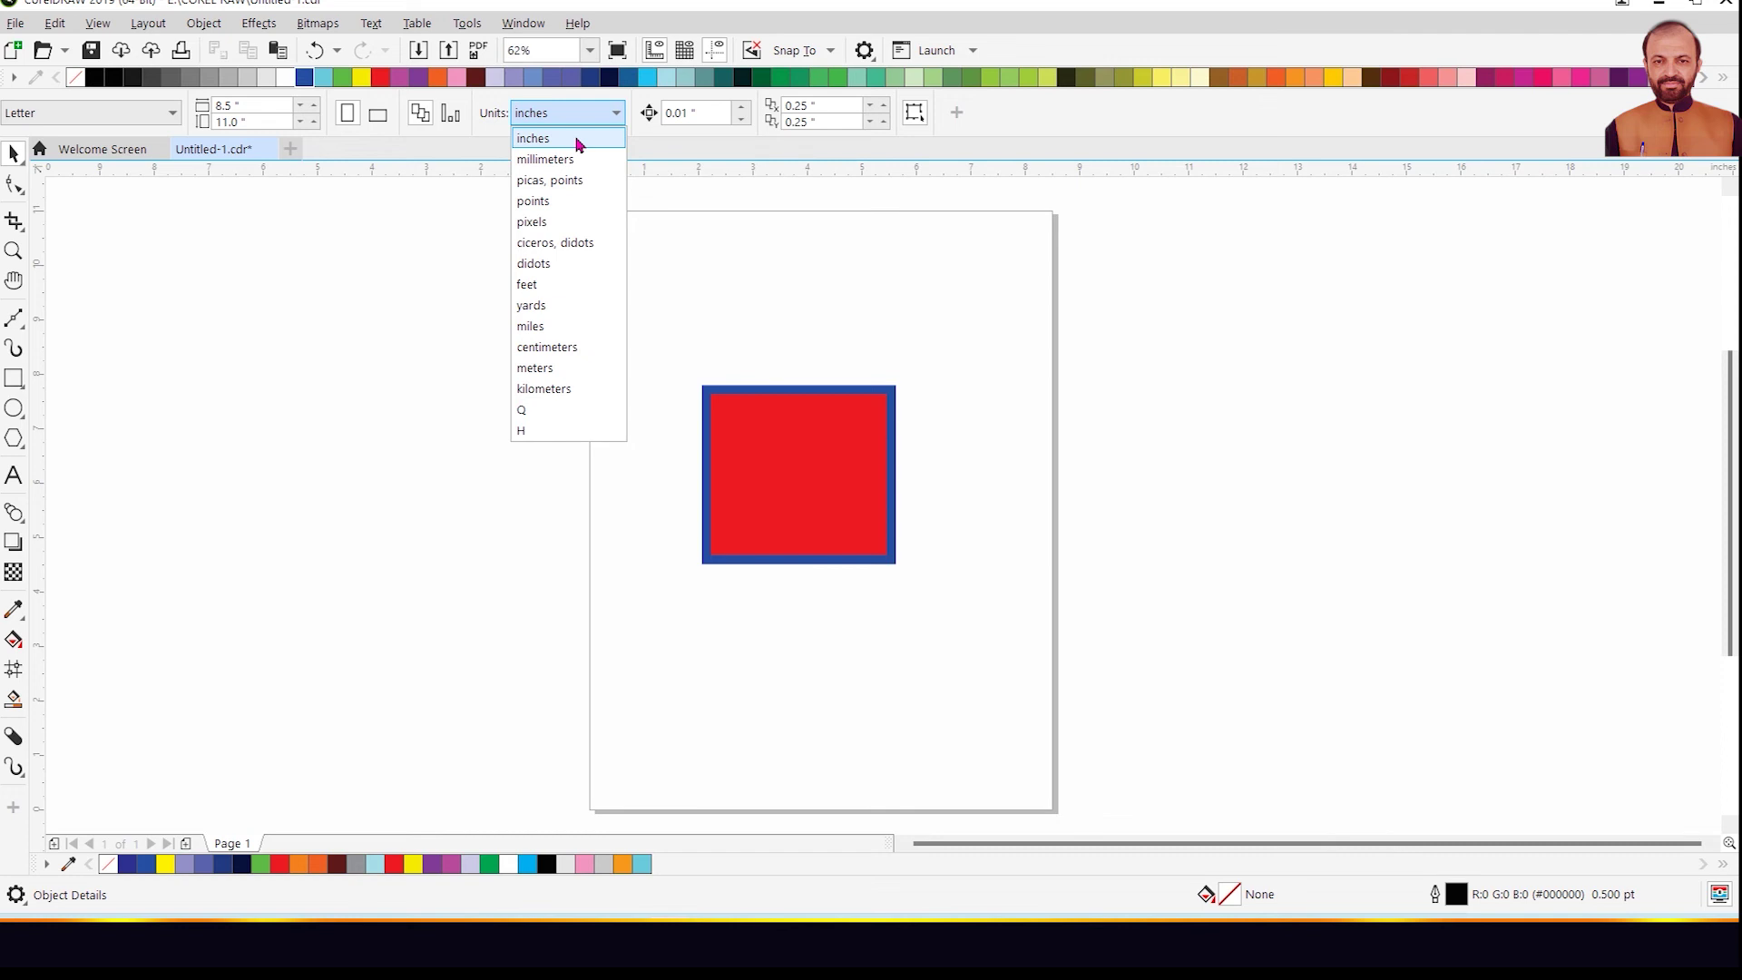
{"action": "left_click", "coordinate": [577, 145]}
{"action": "left_click", "coordinate": [762, 490]}
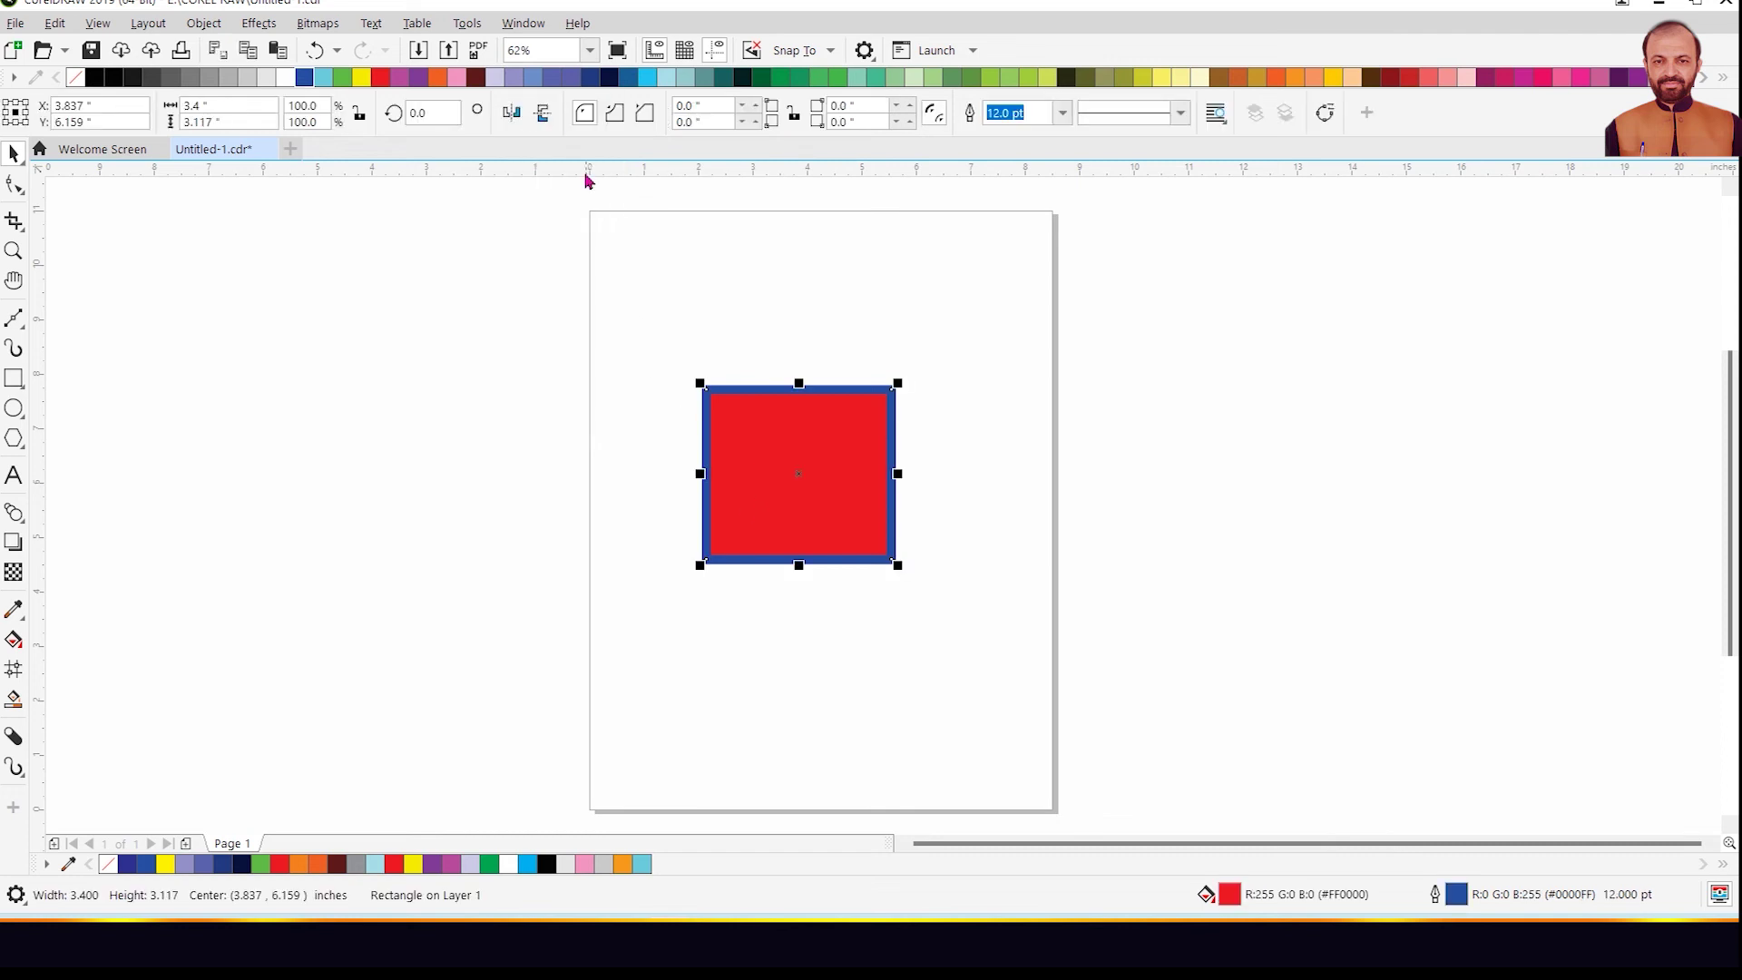
{"action": "left_click", "coordinate": [477, 254]}
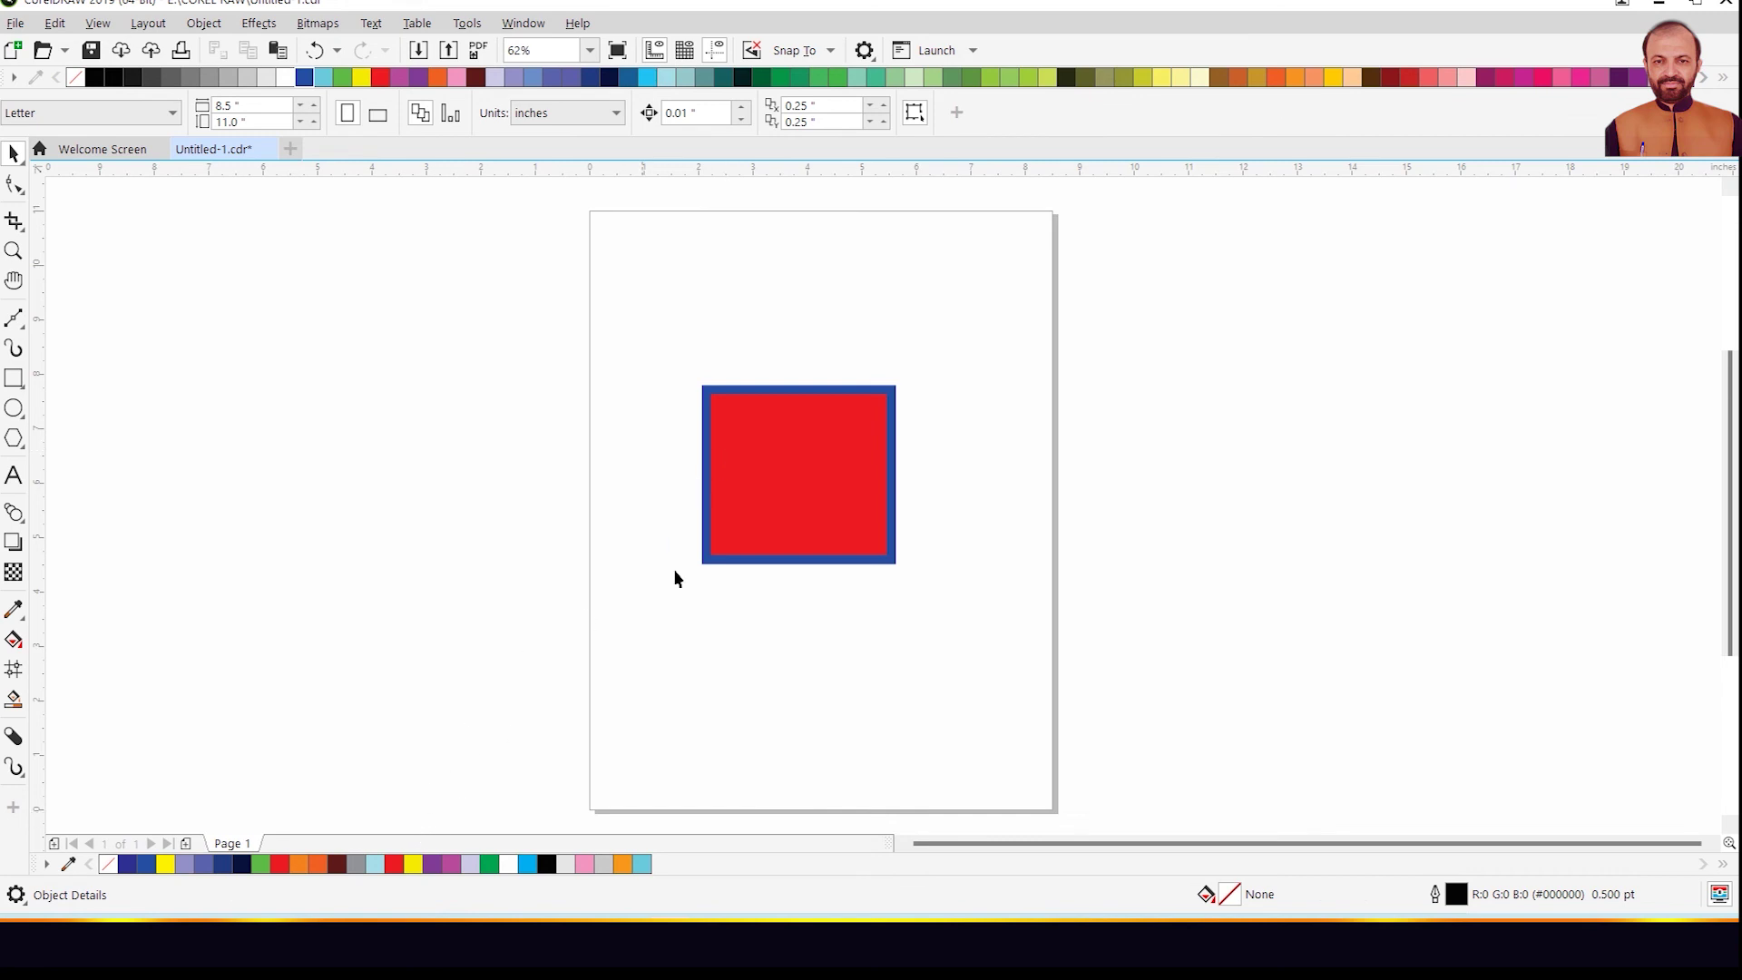
- With the rectangle selected, try the Cursor Coordinates readout in the status bar and switch it to Document Color Settings
{"action": "left_click", "coordinate": [748, 544]}
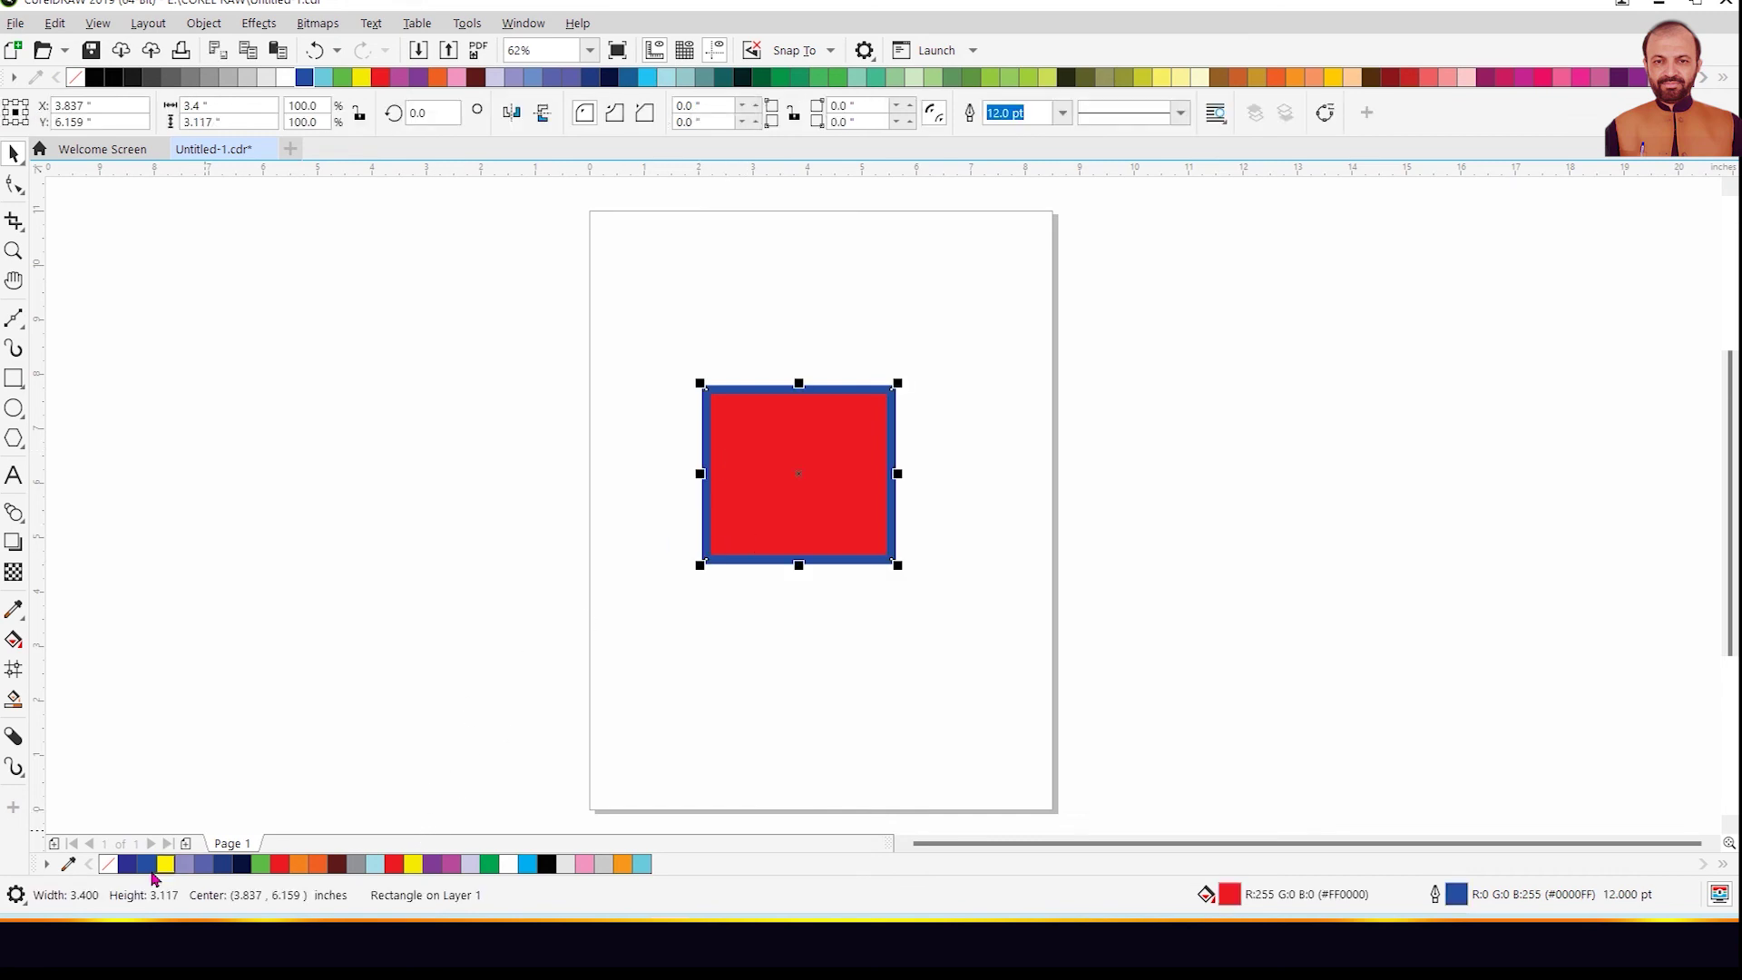
{"action": "left_click", "coordinate": [20, 902]}
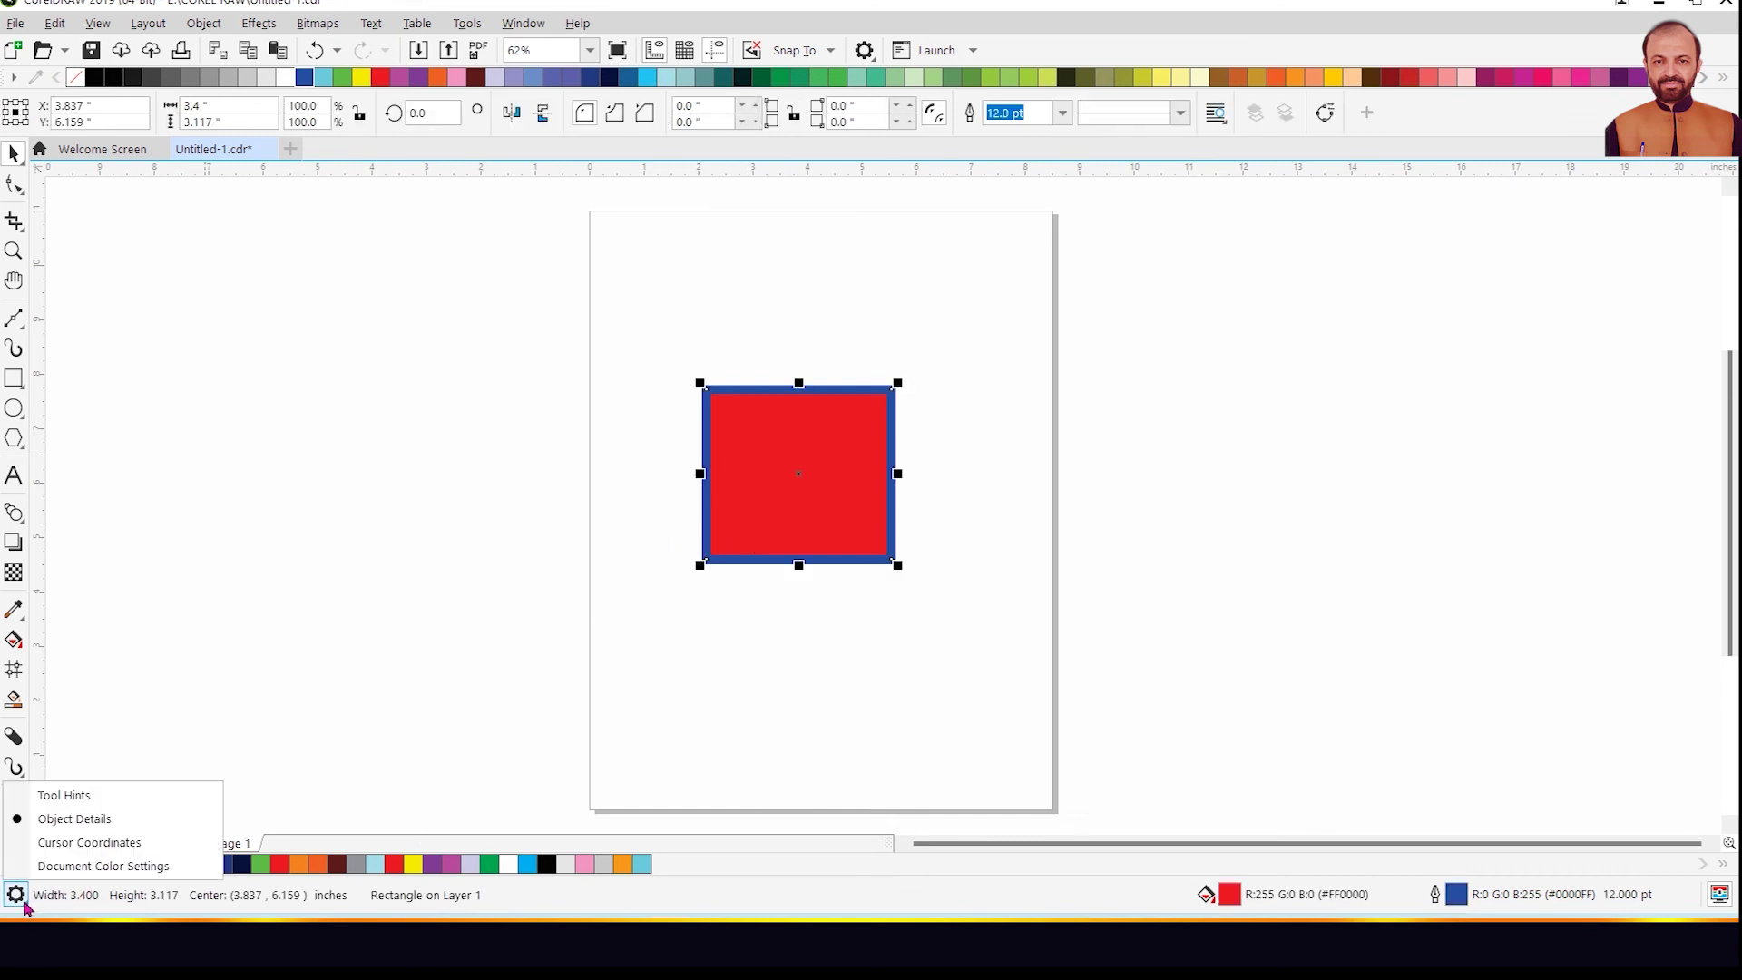
{"action": "left_click", "coordinate": [47, 845]}
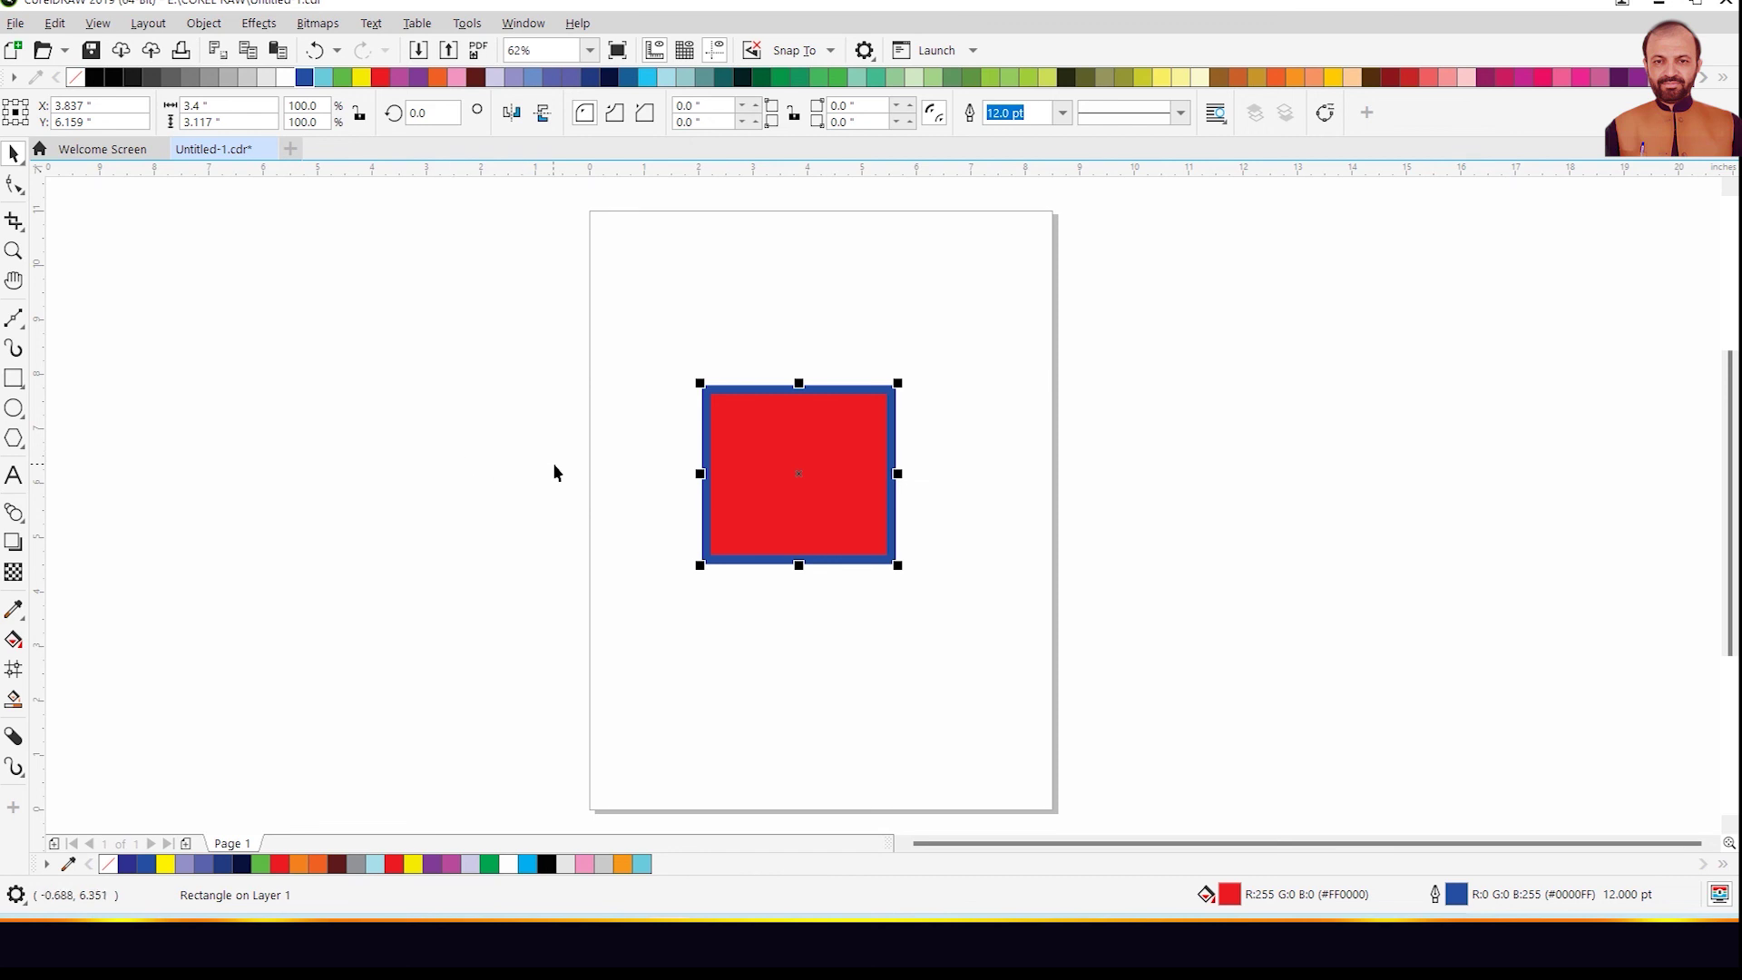
{"action": "left_click", "coordinate": [16, 895]}
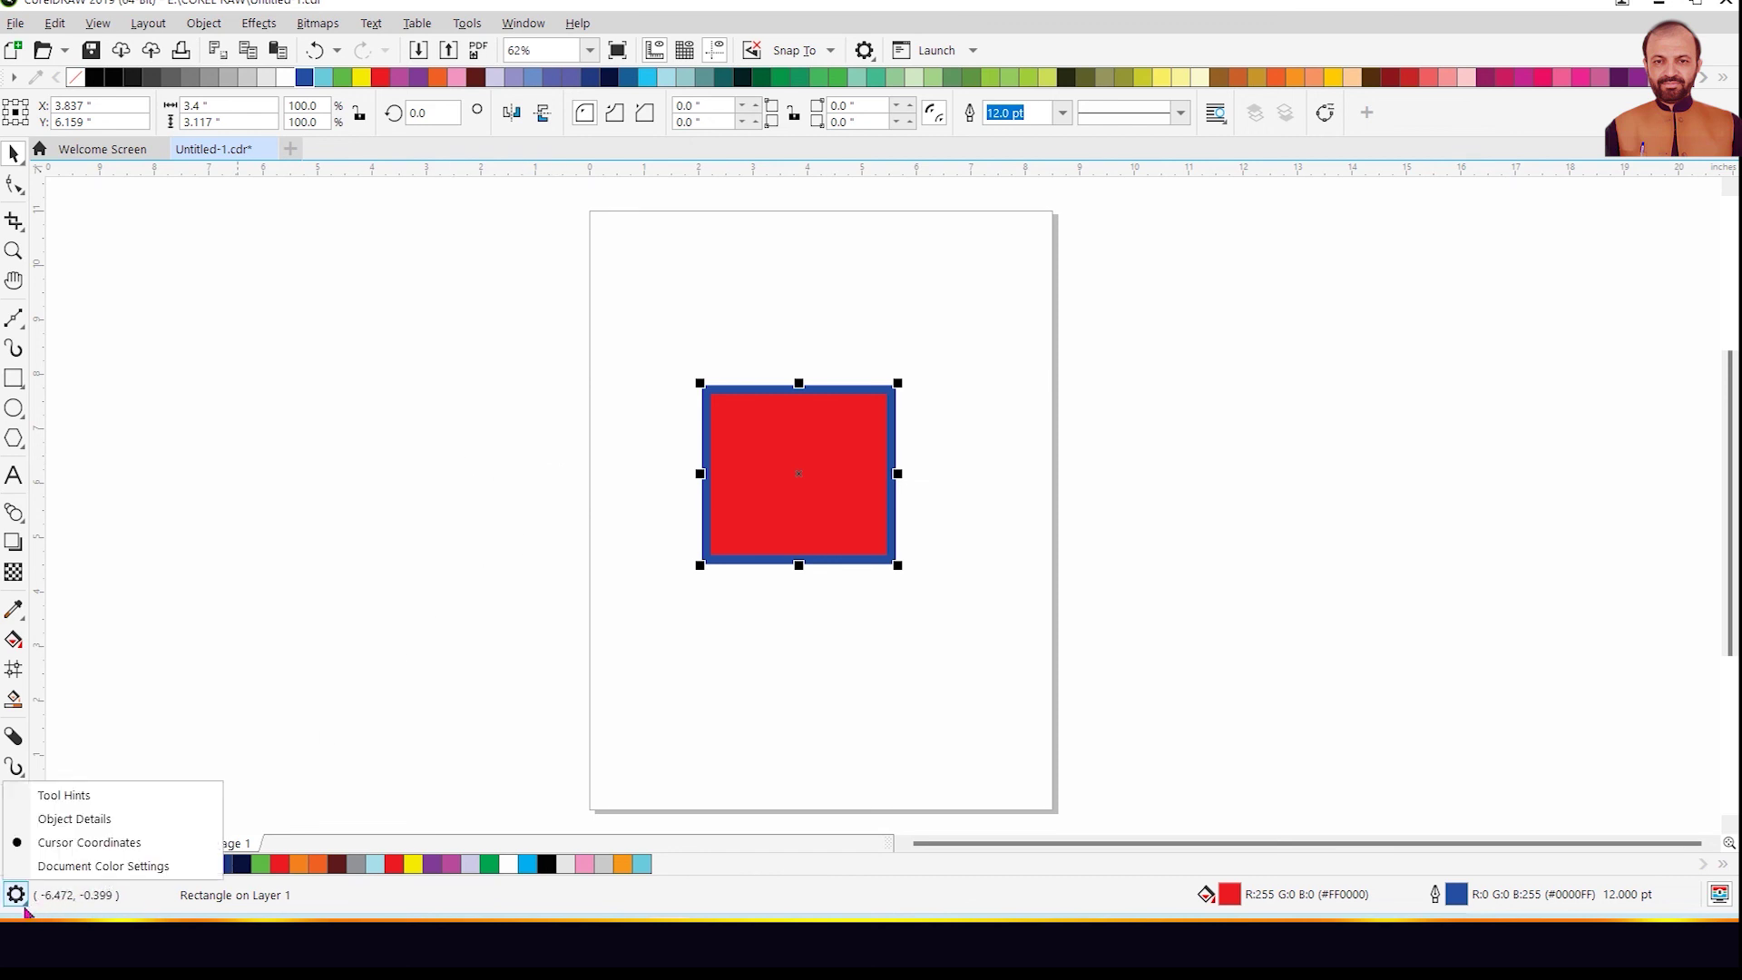
{"action": "left_click", "coordinate": [76, 867]}
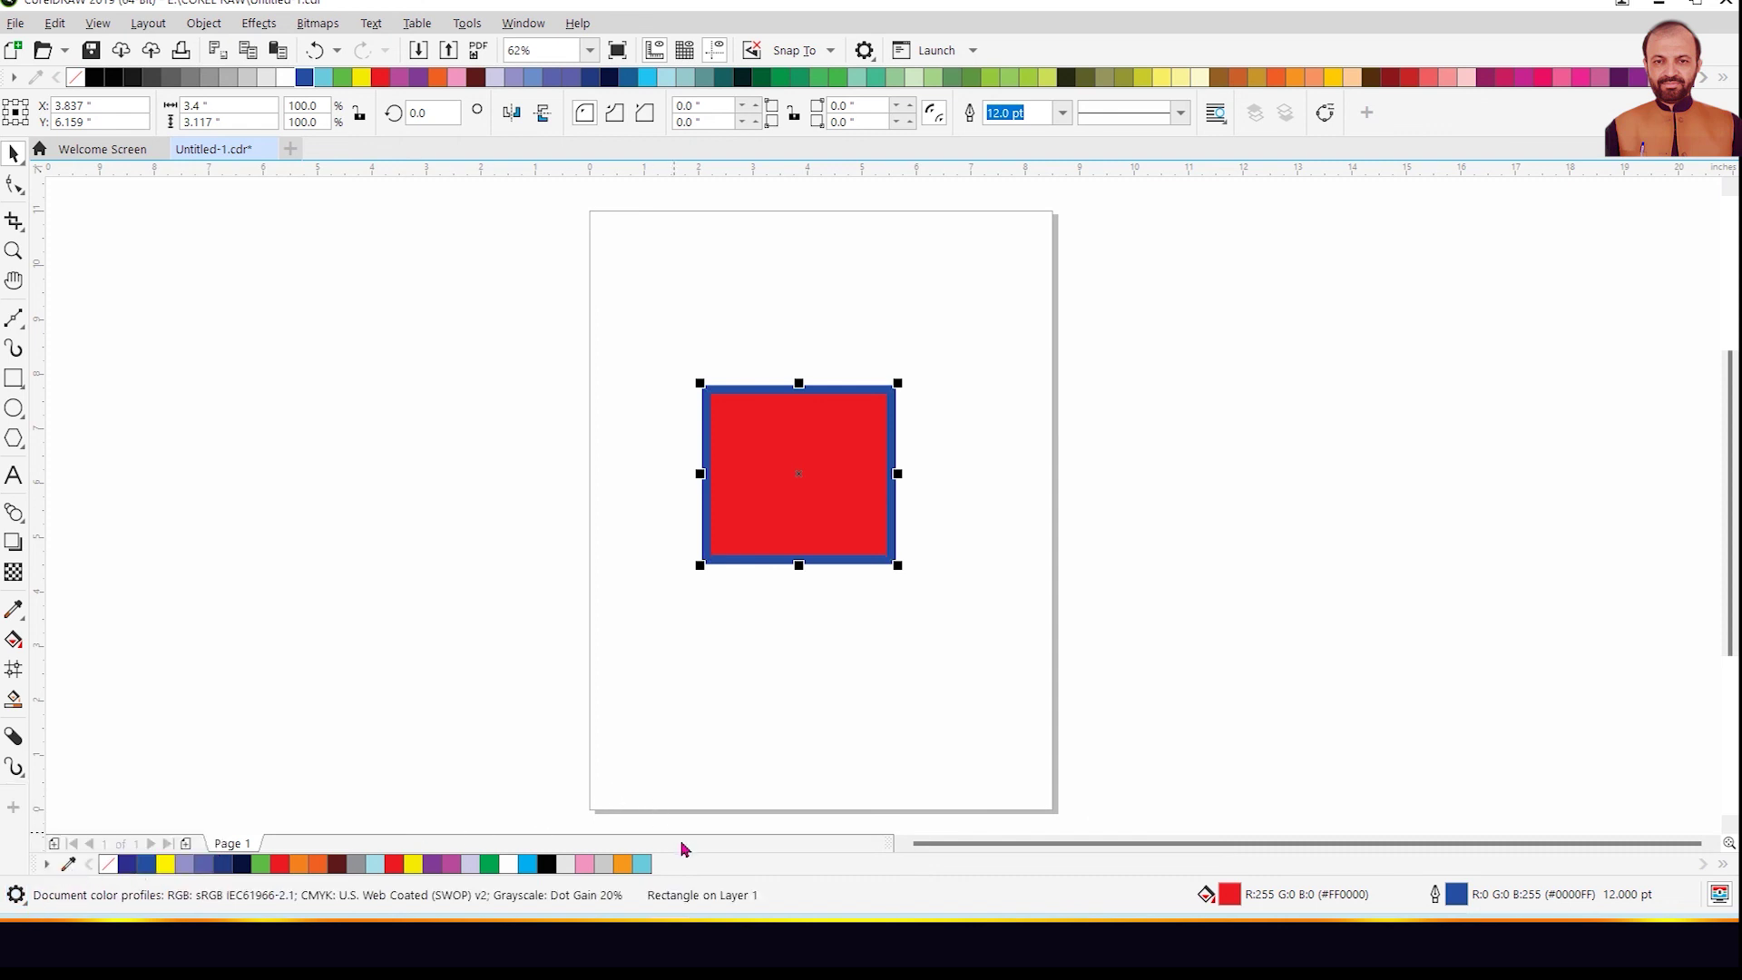